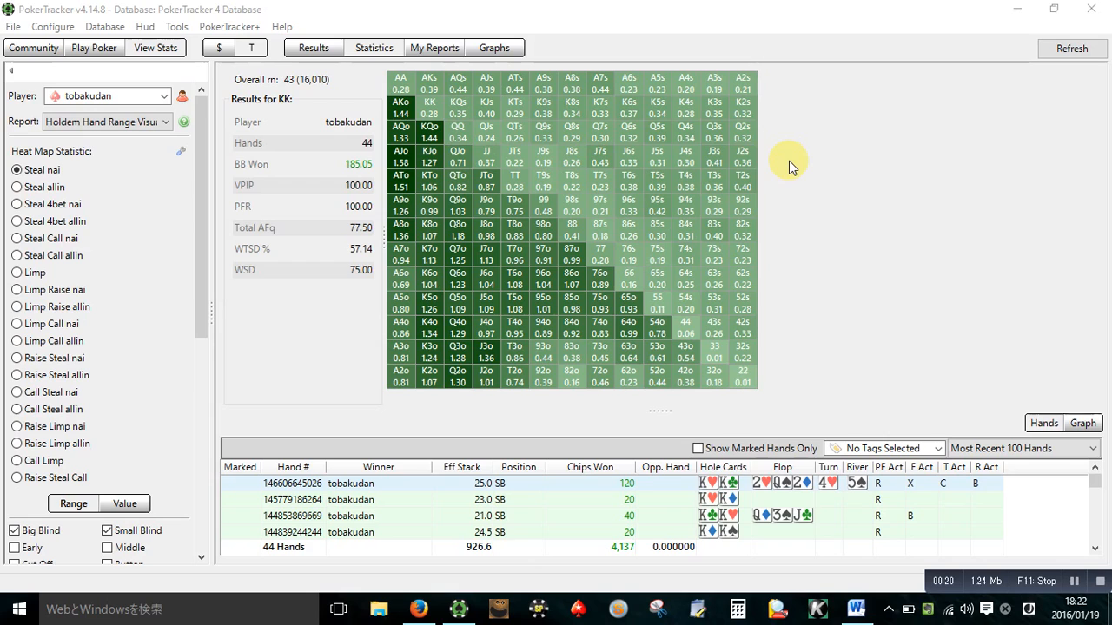
# Step: Back up the PokerTracker 4 Database with the default options to PT4 Backup in Documents, overwriting the existing file
pyautogui.click(111, 31)
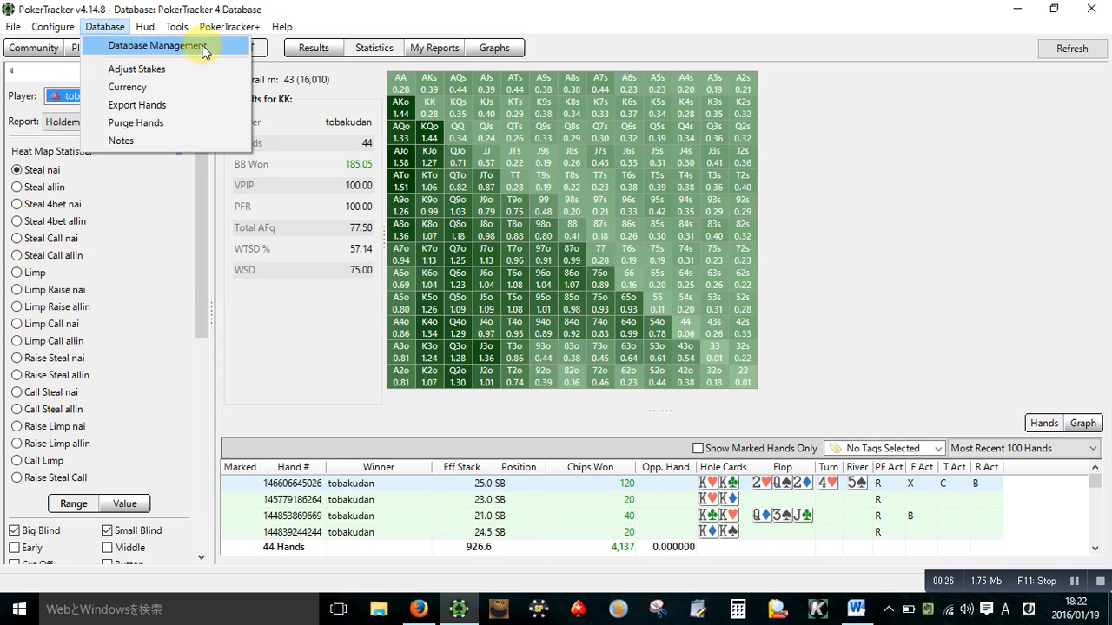
pyautogui.click(227, 47)
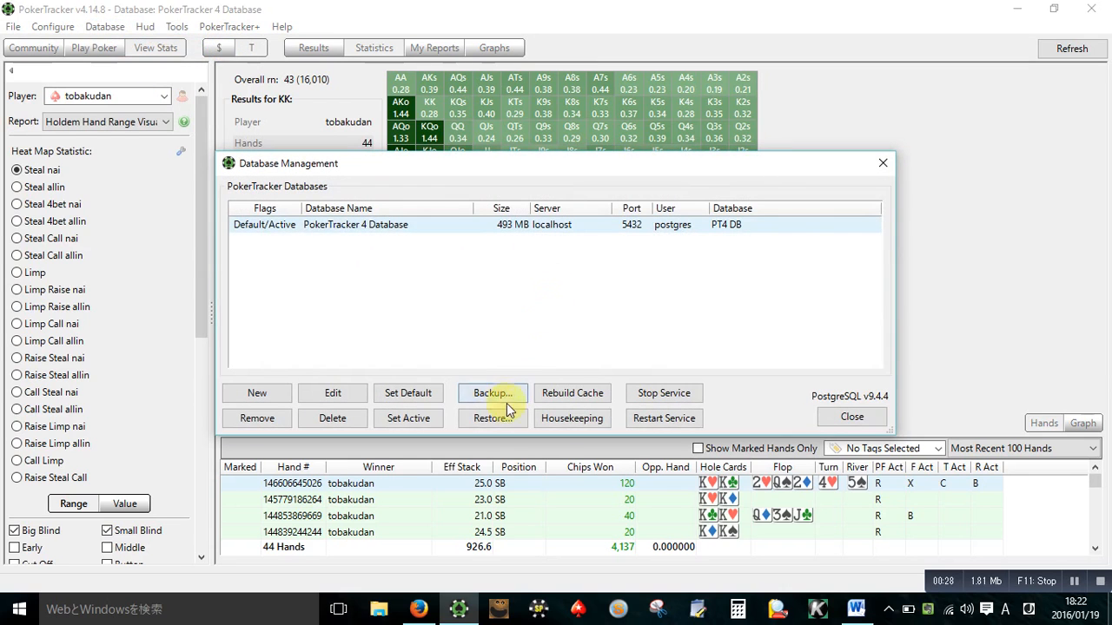
pyautogui.click(483, 393)
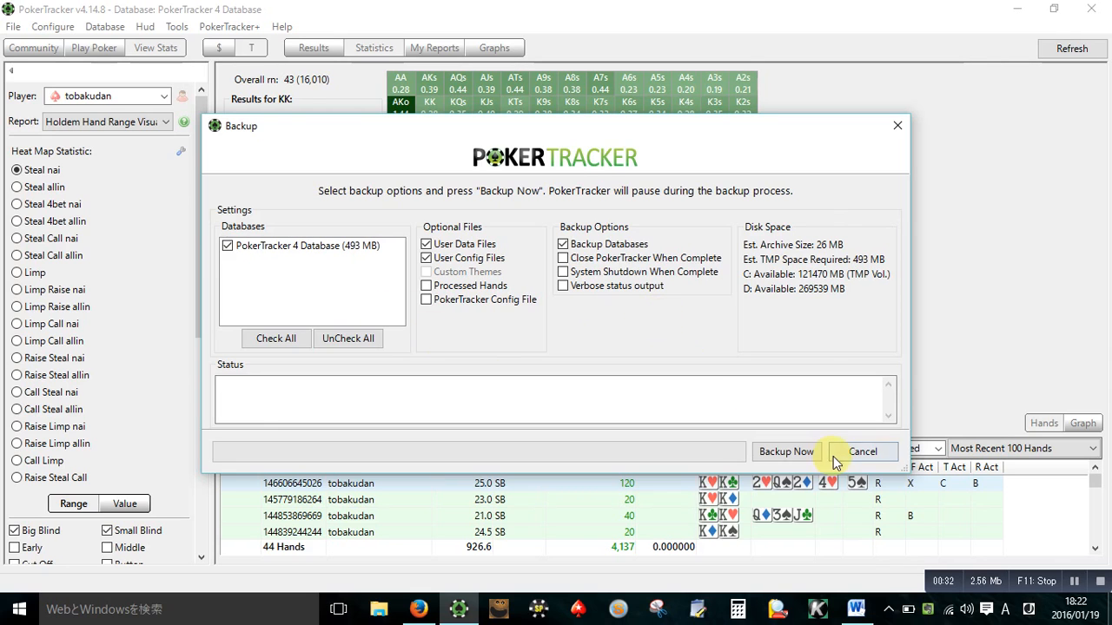
pyautogui.click(787, 453)
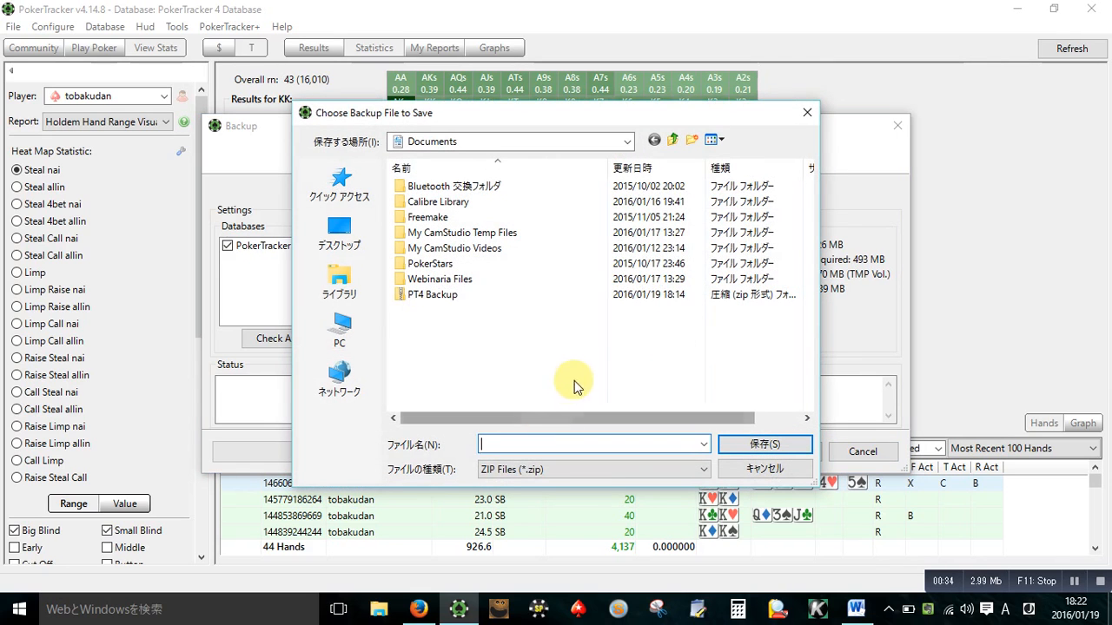
pyautogui.write('PT')
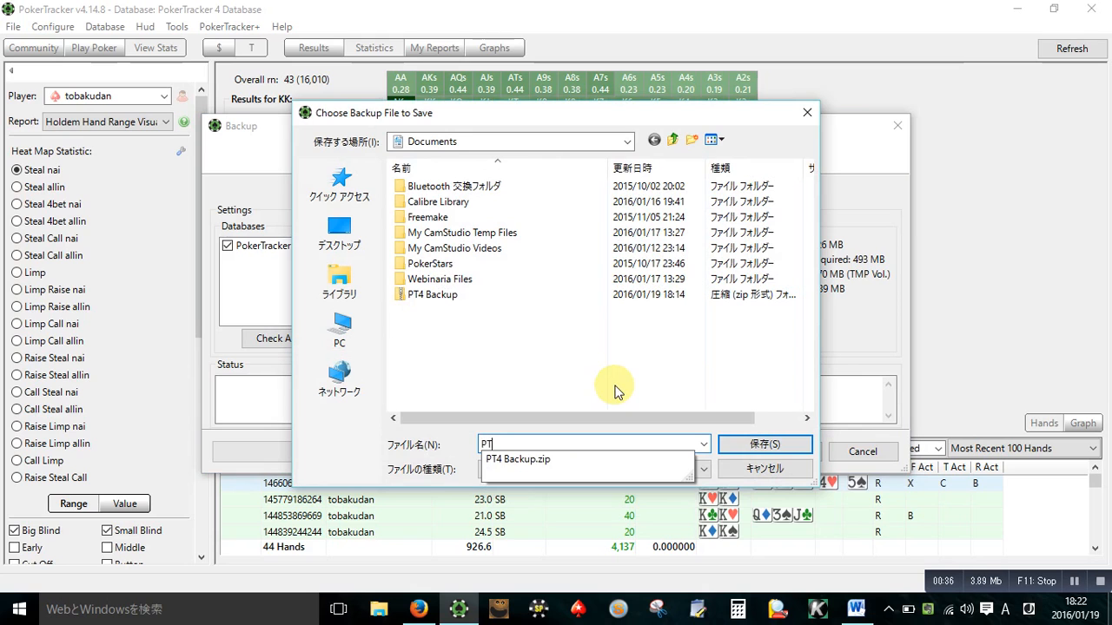
pyautogui.write('4 Backup')
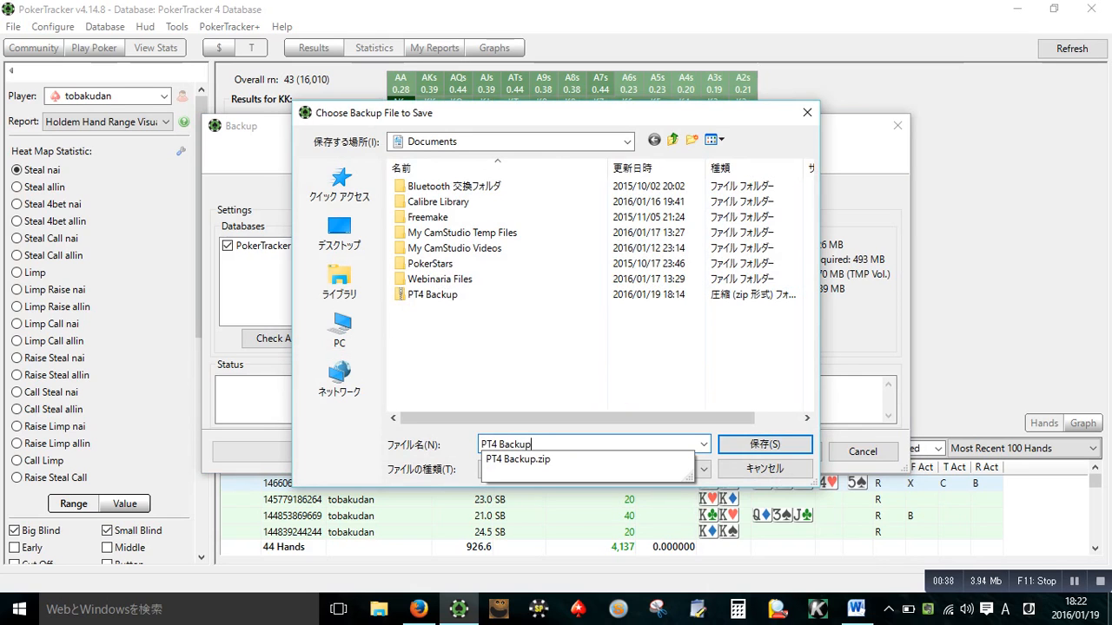
pyautogui.press('Return')
pyautogui.click(590, 308)
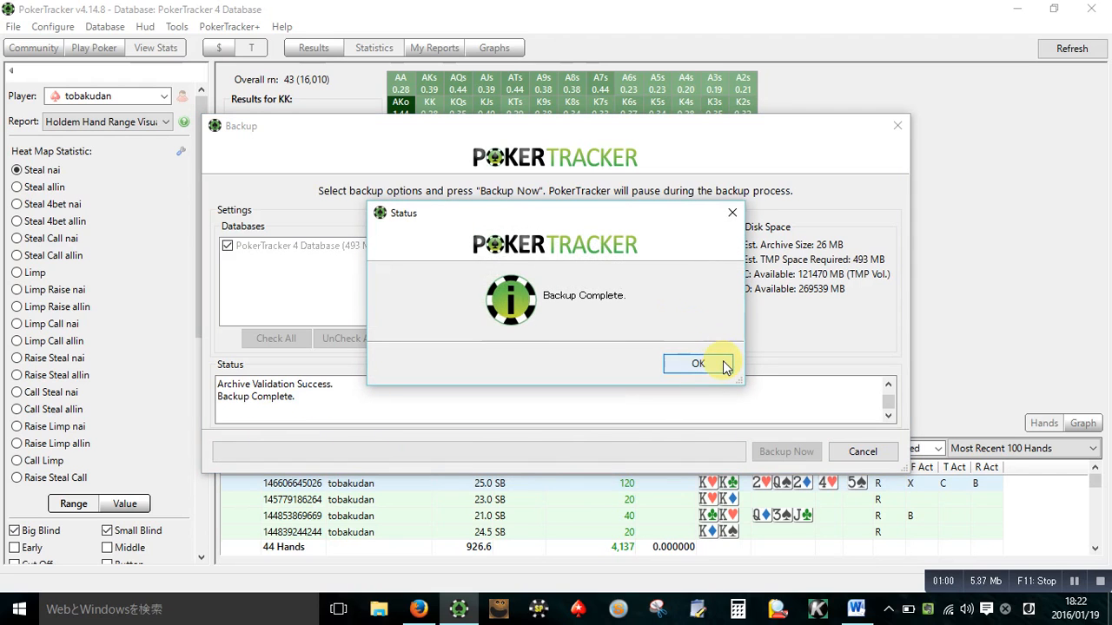
pyautogui.click(697, 364)
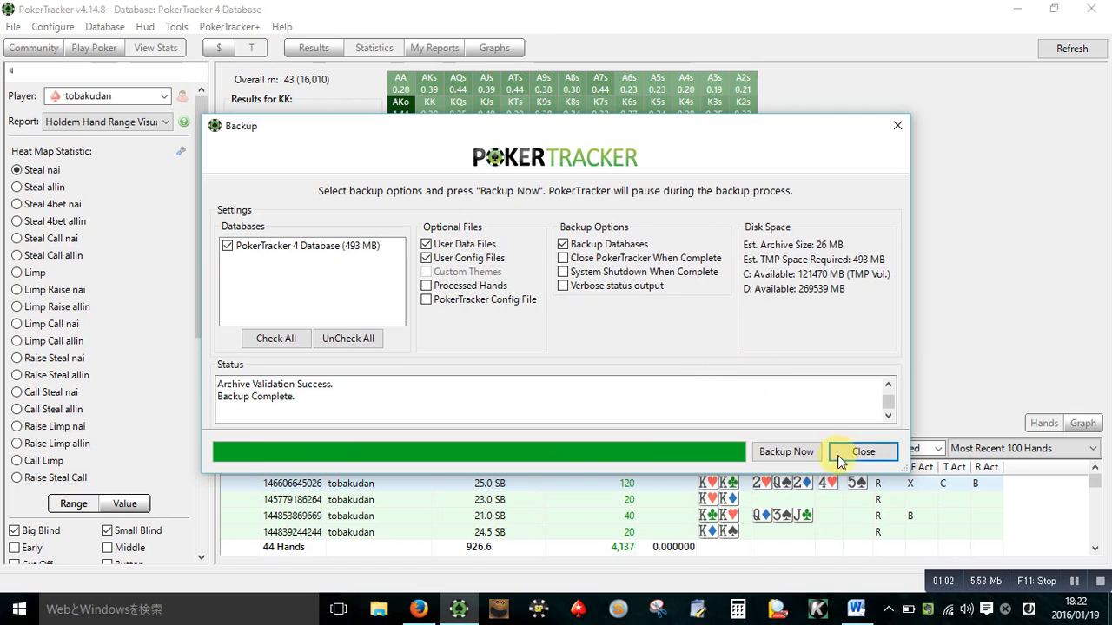
pyautogui.click(873, 460)
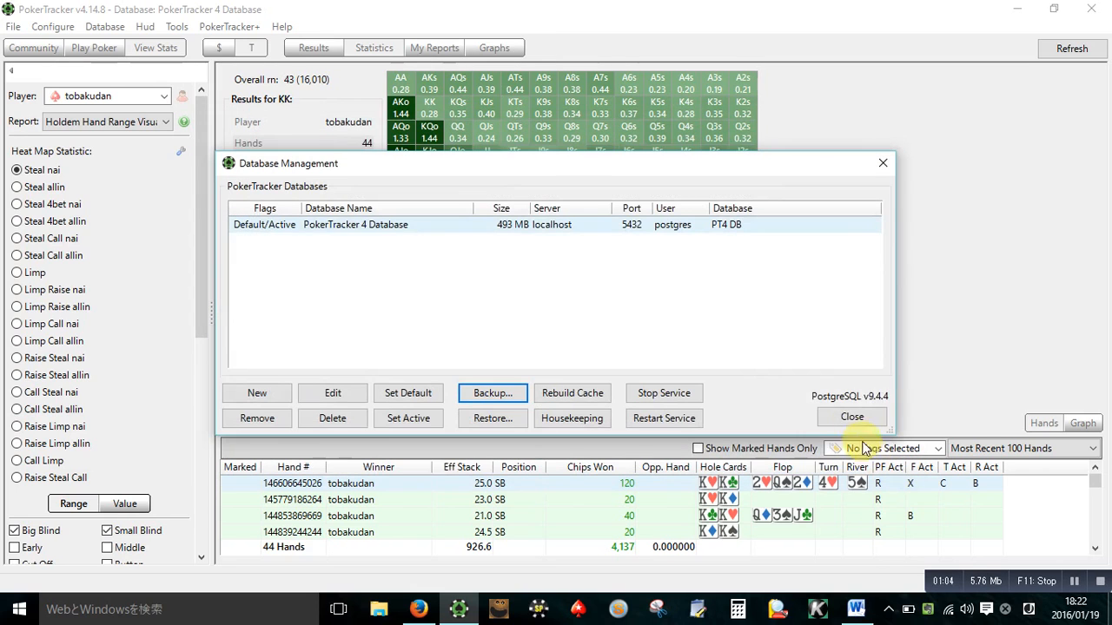
pyautogui.click(864, 418)
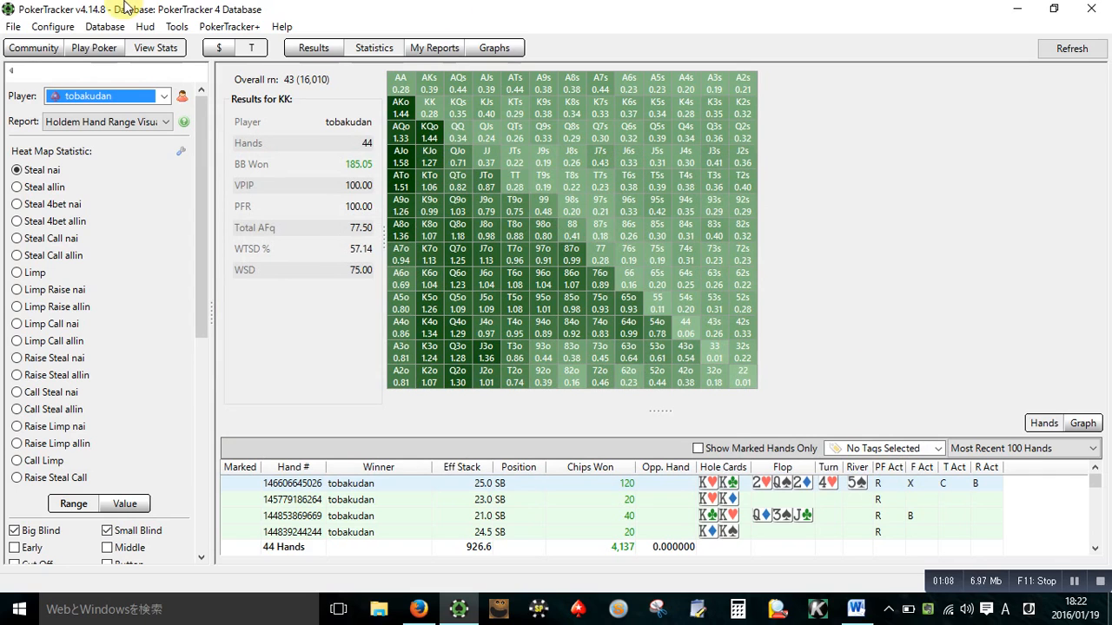
# Step: Set up an advanced tournament hand export limited to the $14.69 buy-in
pyautogui.click(105, 27)
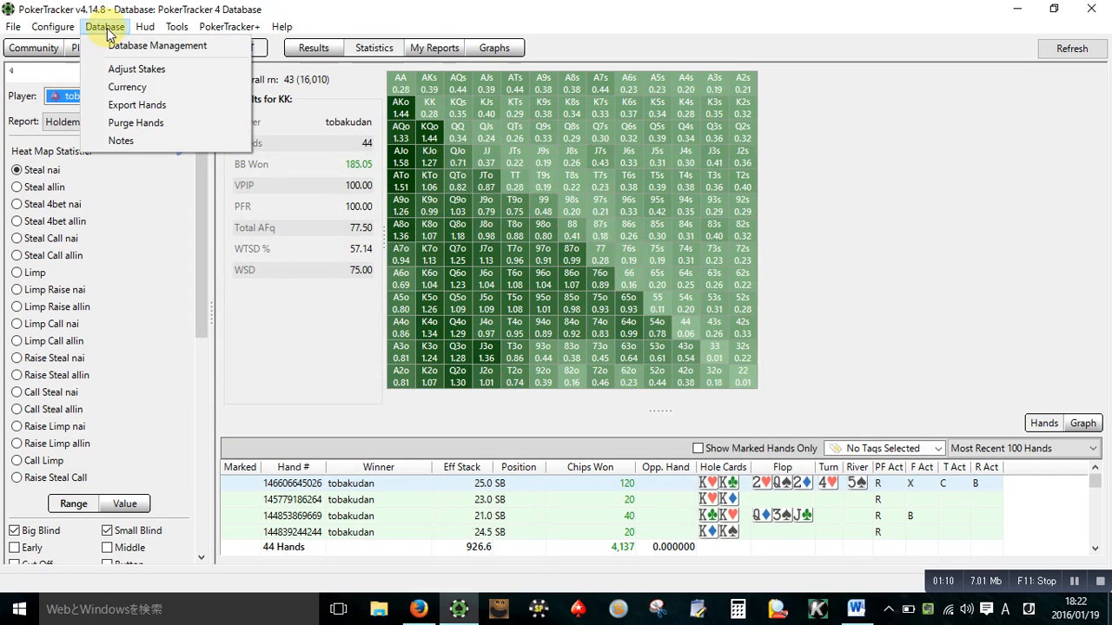
pyautogui.click(139, 108)
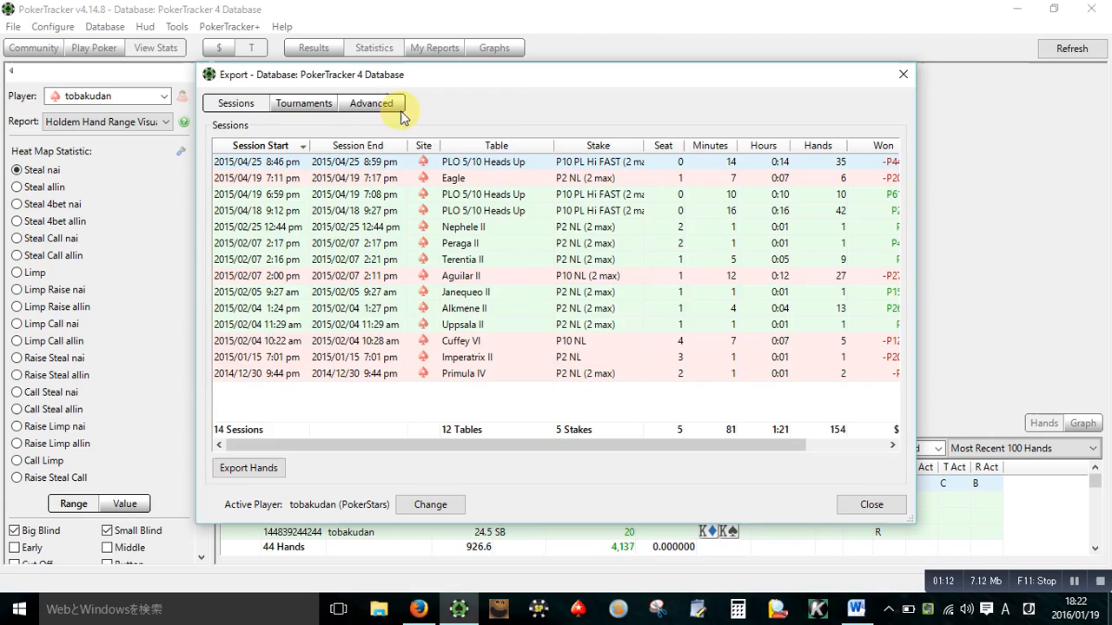
pyautogui.click(383, 104)
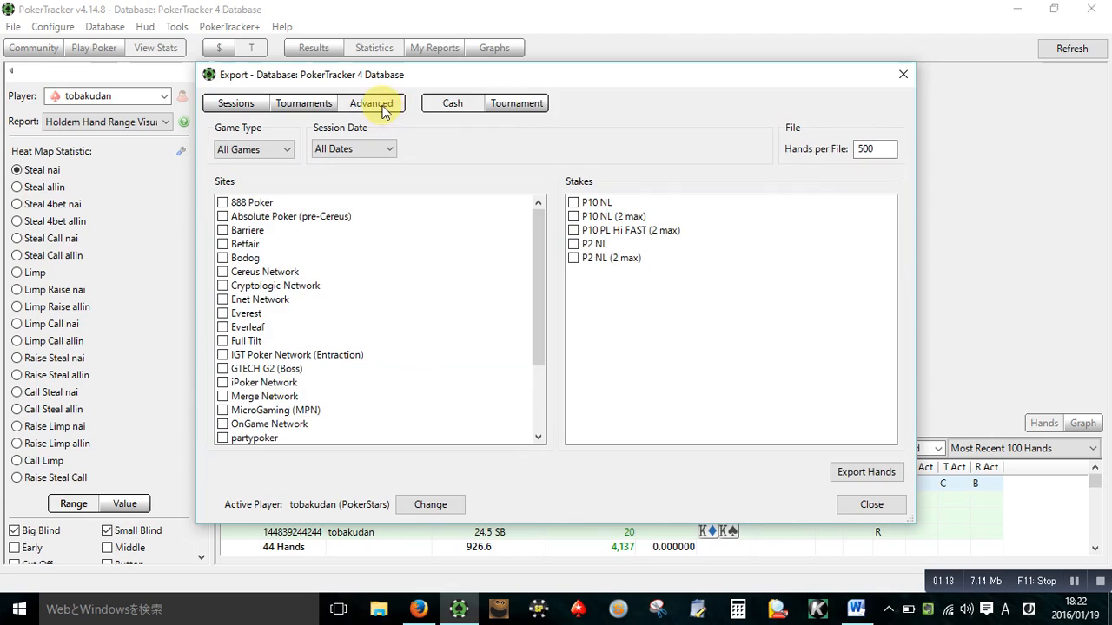
pyautogui.click(526, 110)
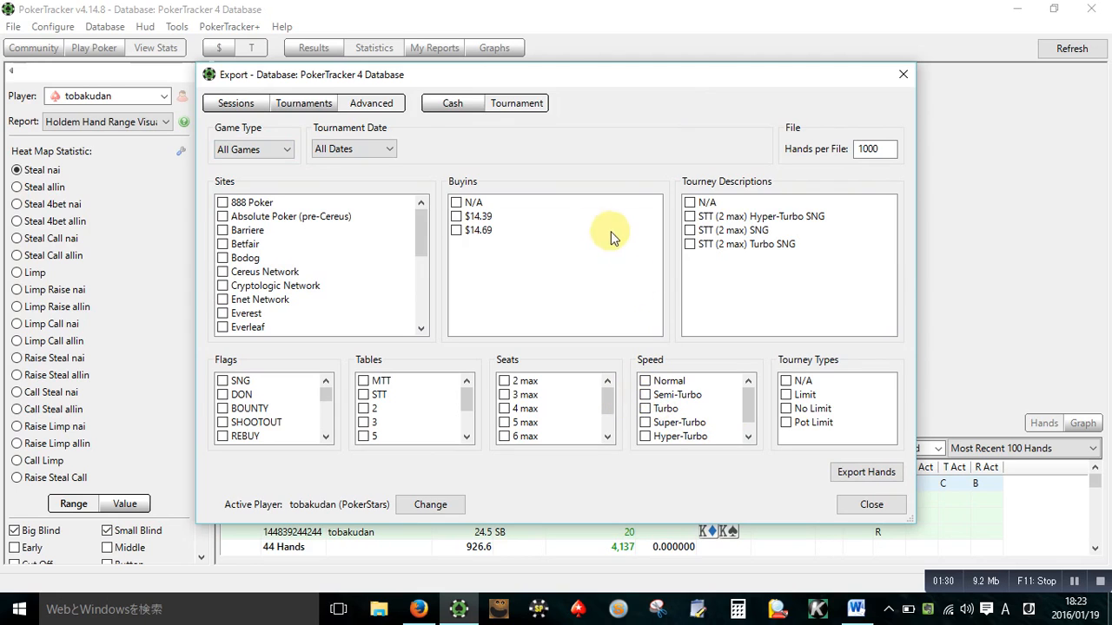
pyautogui.click(457, 231)
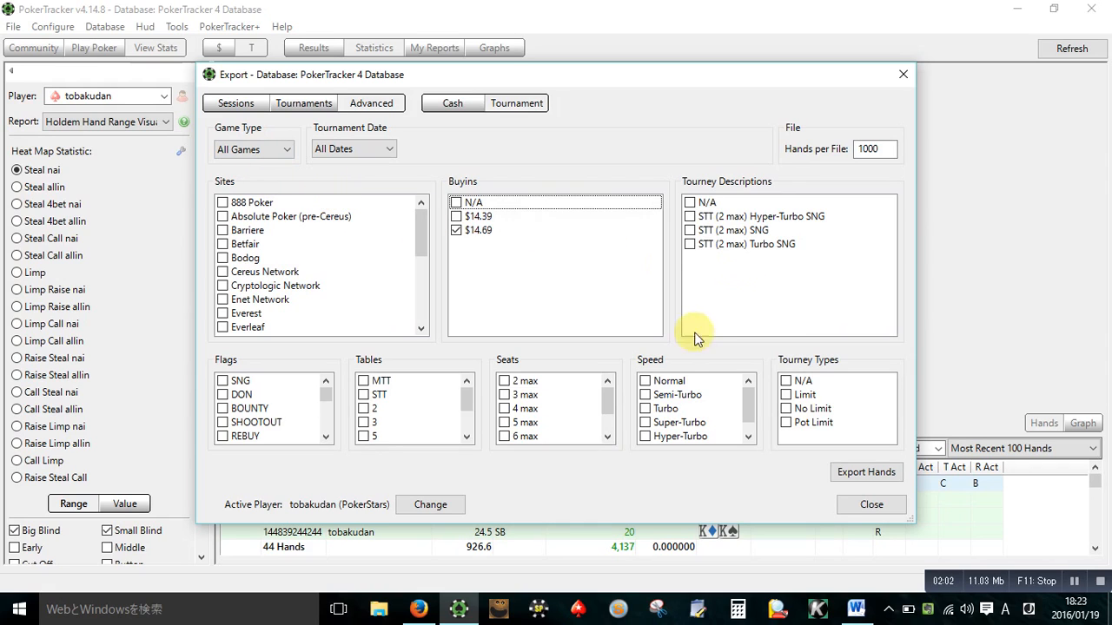
# Step: Export the filtered tournament hands to the desktop (デスクトップ) folder and close the export window once it finishes
pyautogui.click(850, 478)
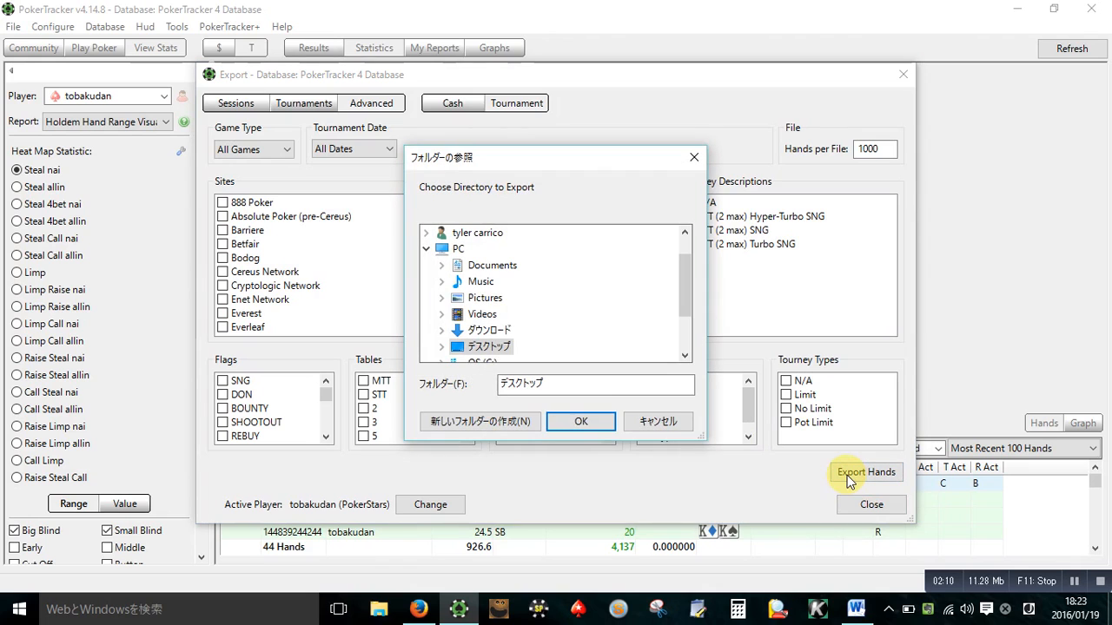
pyautogui.click(581, 422)
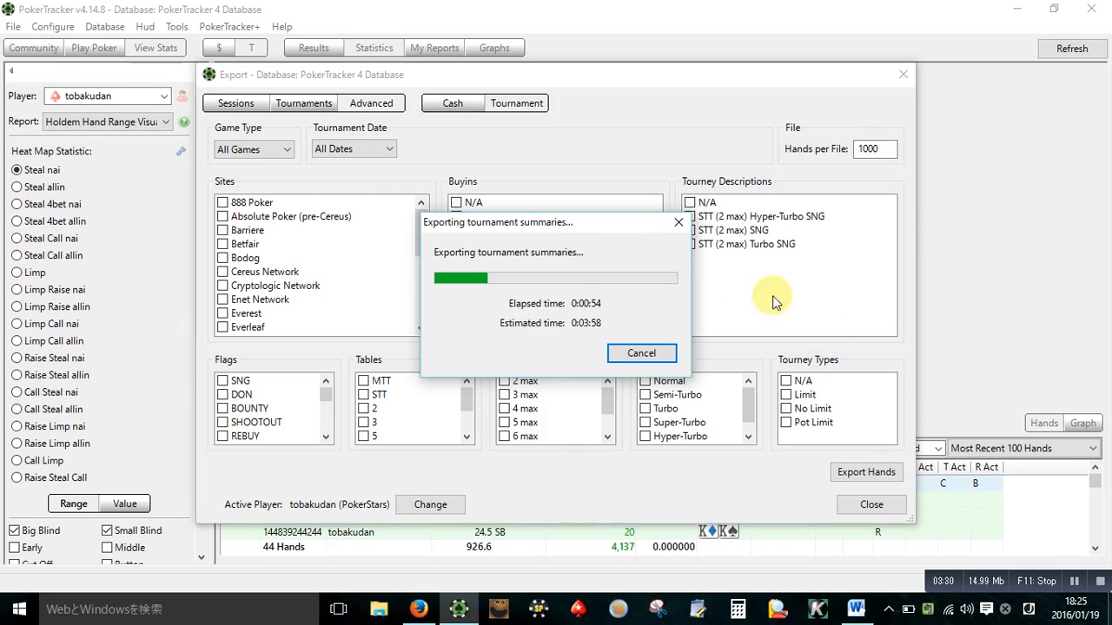
pyautogui.click(1102, 587)
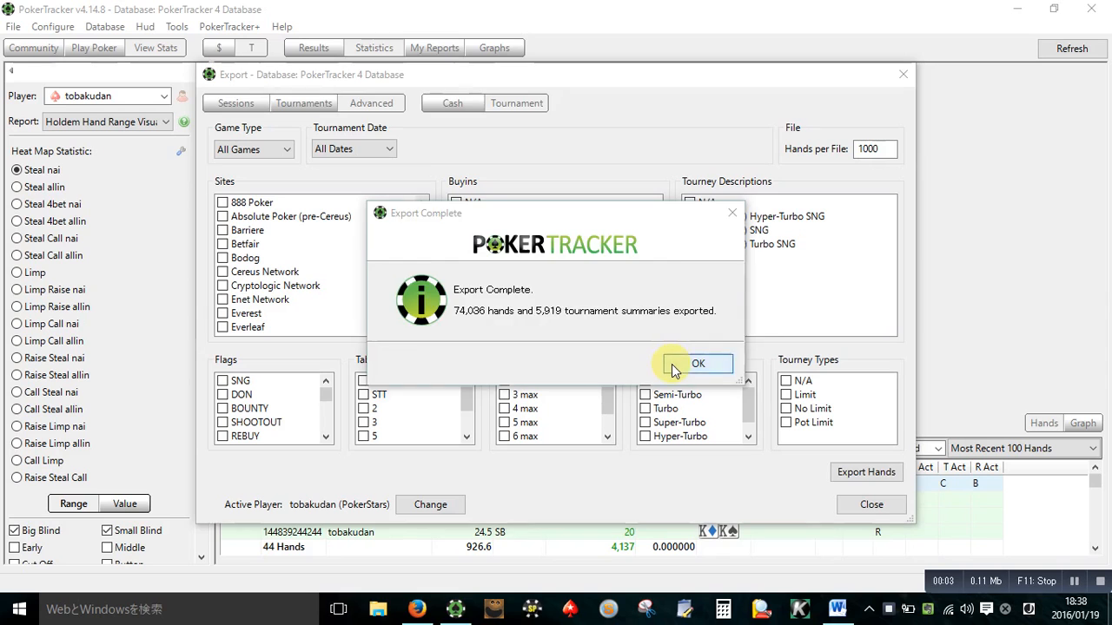
pyautogui.click(699, 363)
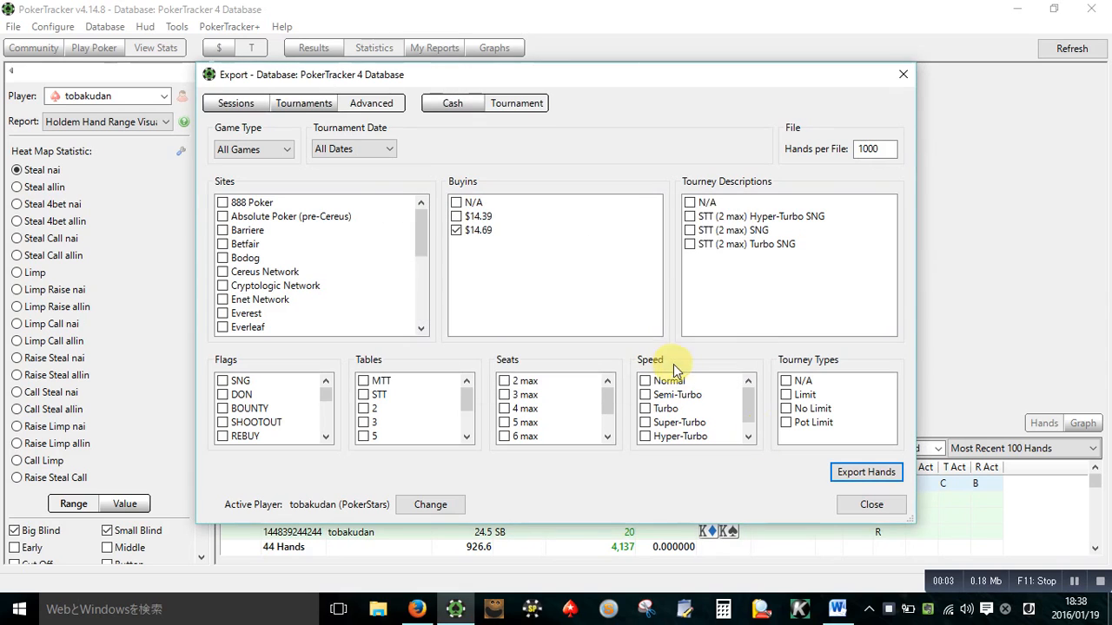
pyautogui.click(872, 504)
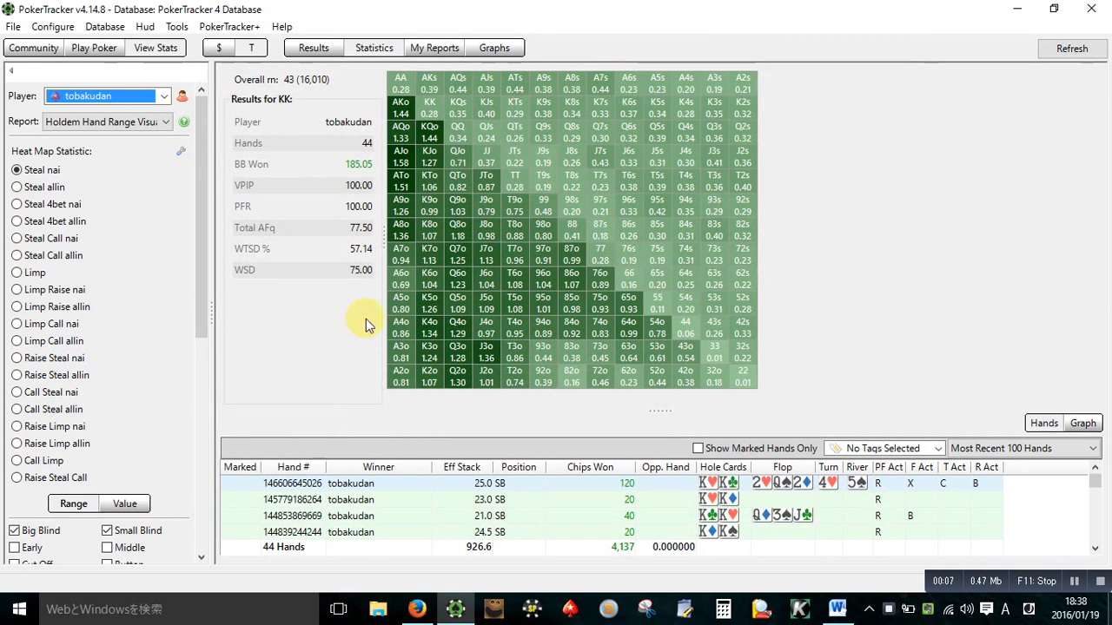
# Step: Create a new PostgreSQL database named Global Alias, keeping the default server settings
pyautogui.click(105, 26)
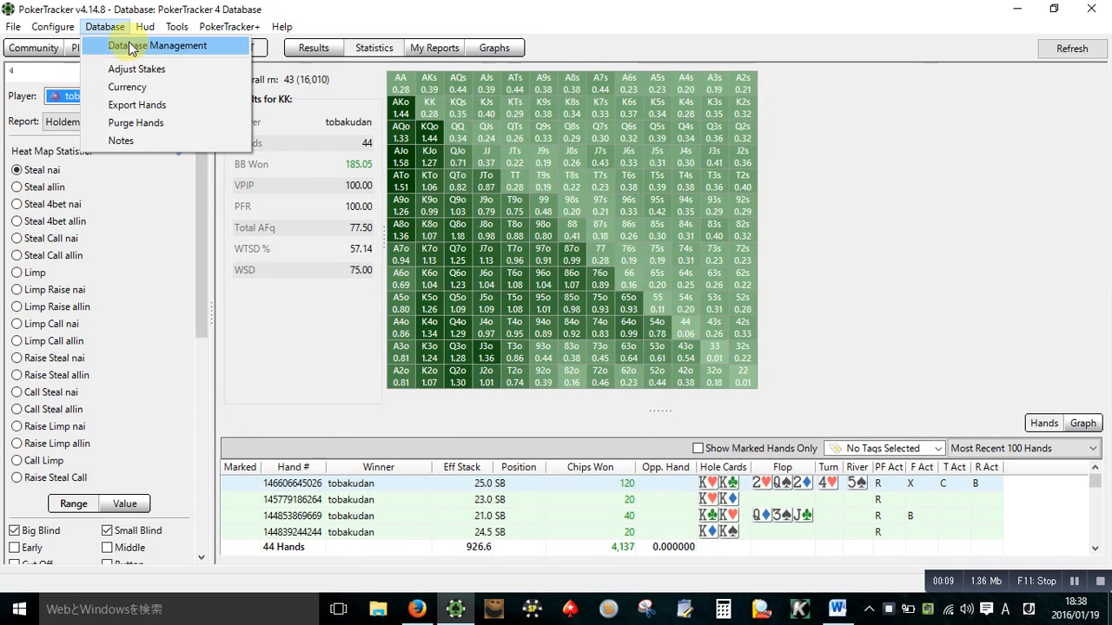
pyautogui.click(133, 48)
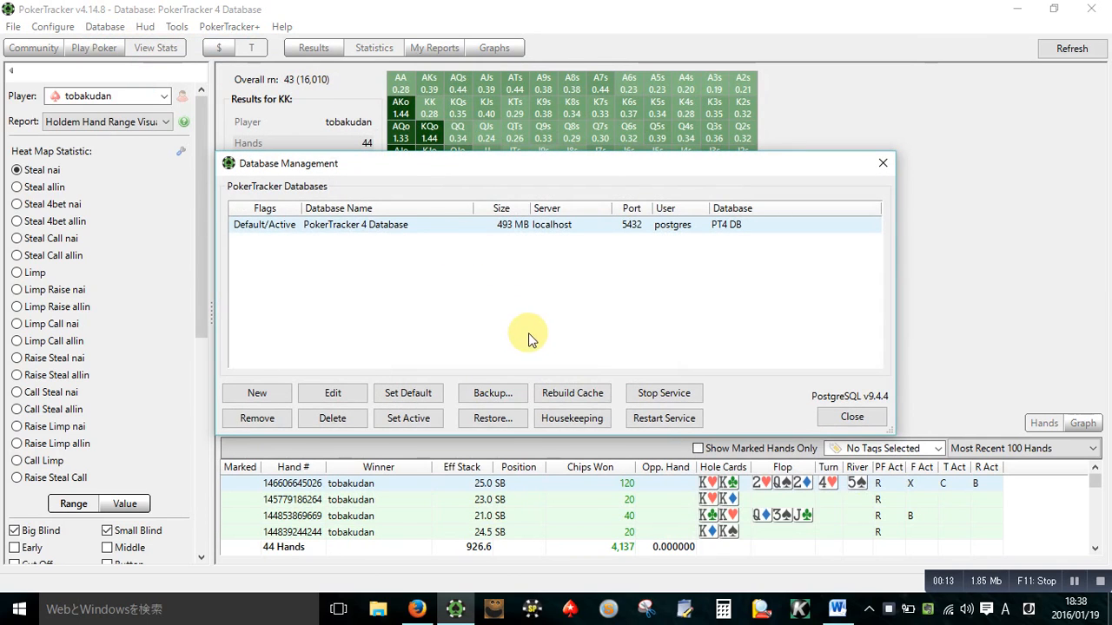
pyautogui.click(269, 388)
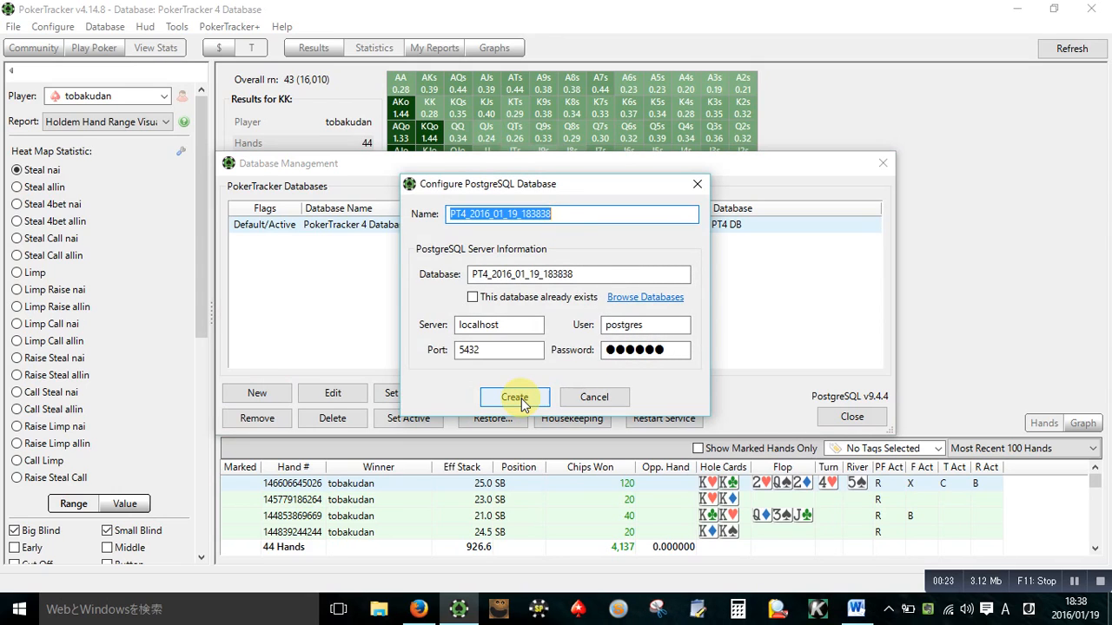
pyautogui.write('Global Alias')
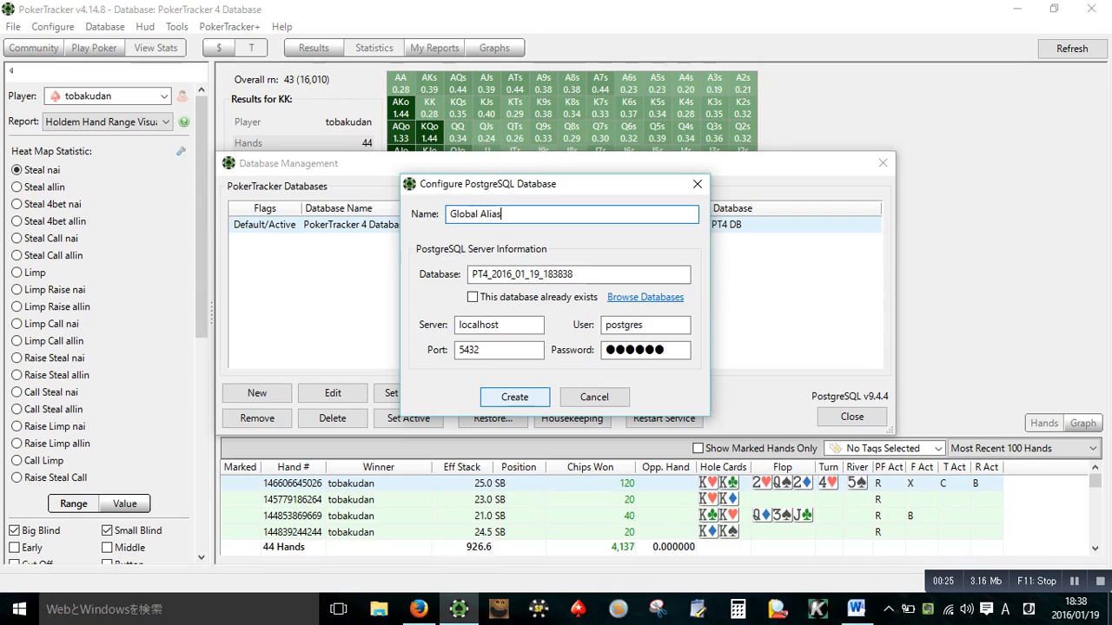
pyautogui.click(517, 396)
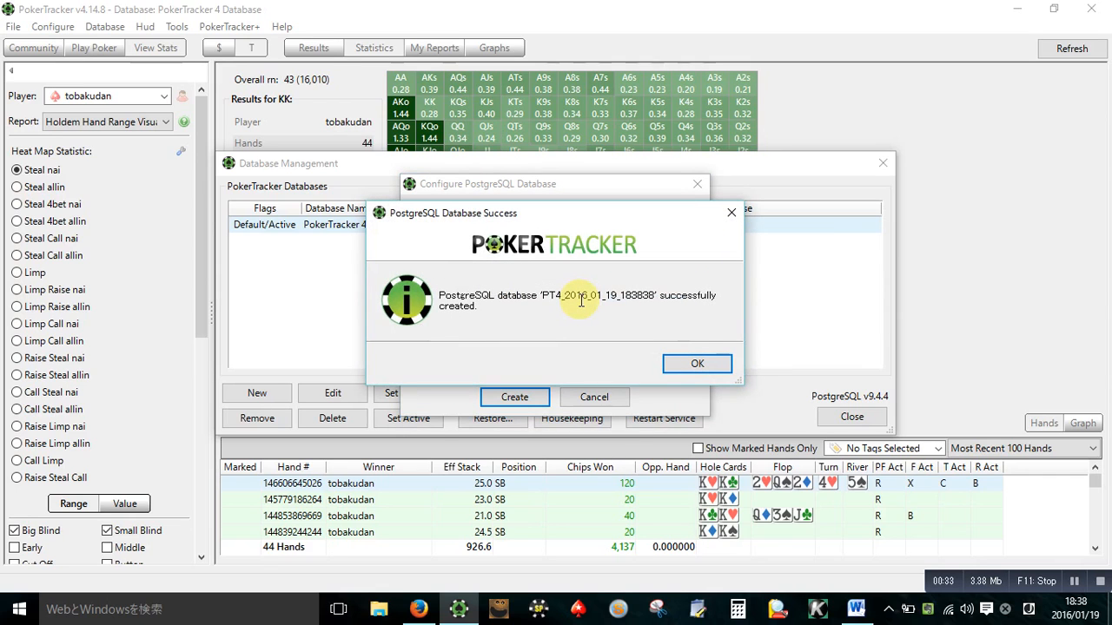
pyautogui.click(700, 364)
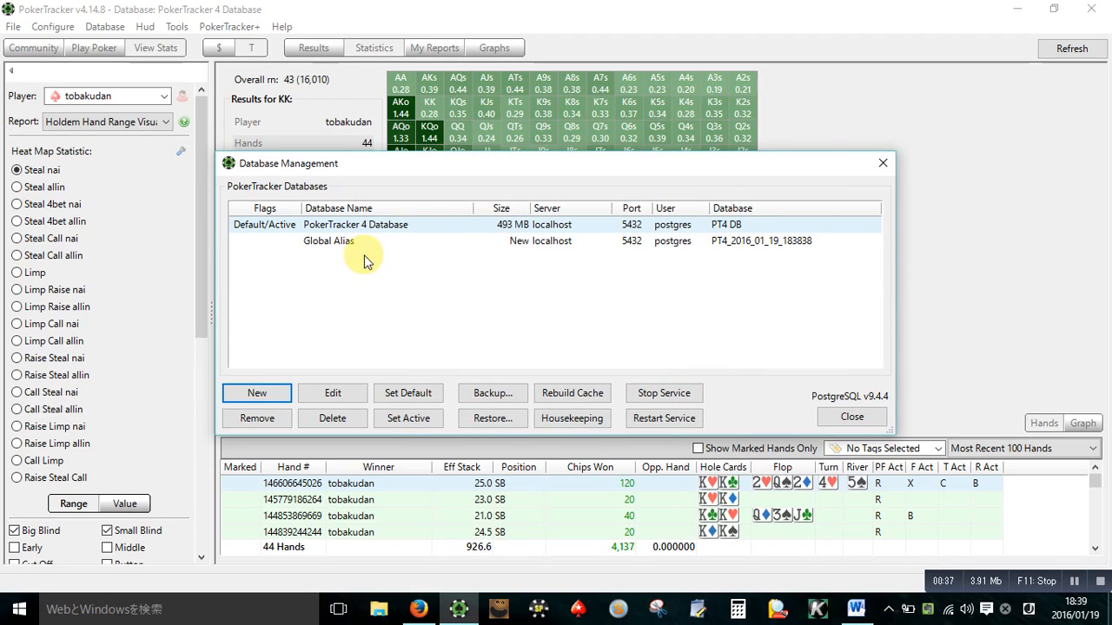
# Step: Make the Global Alias database the active one and close database management
pyautogui.click(329, 247)
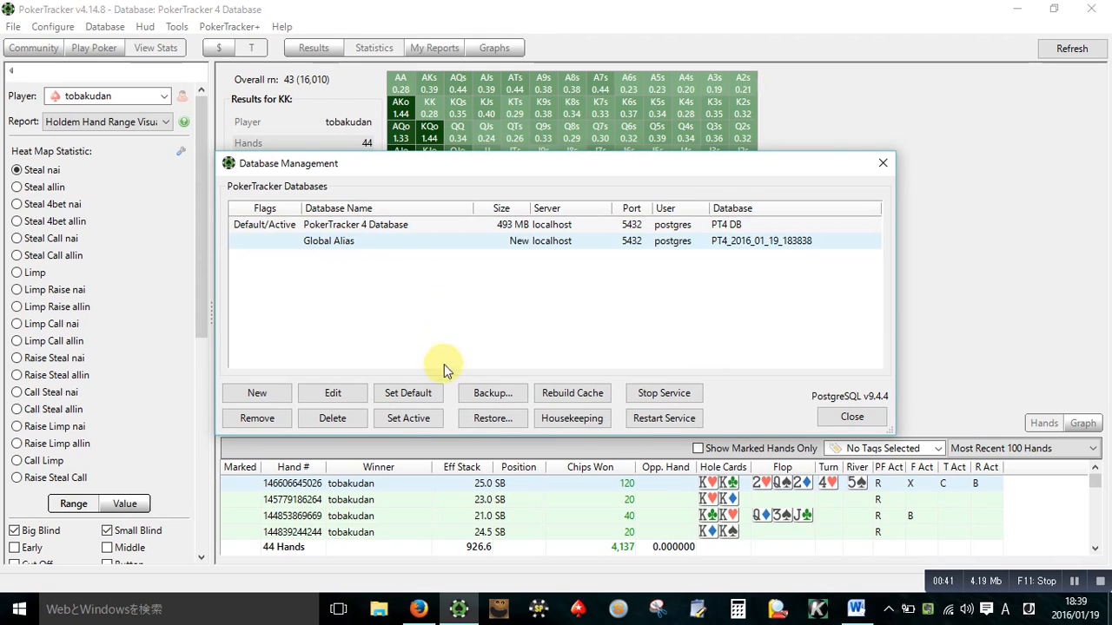
pyautogui.click(415, 423)
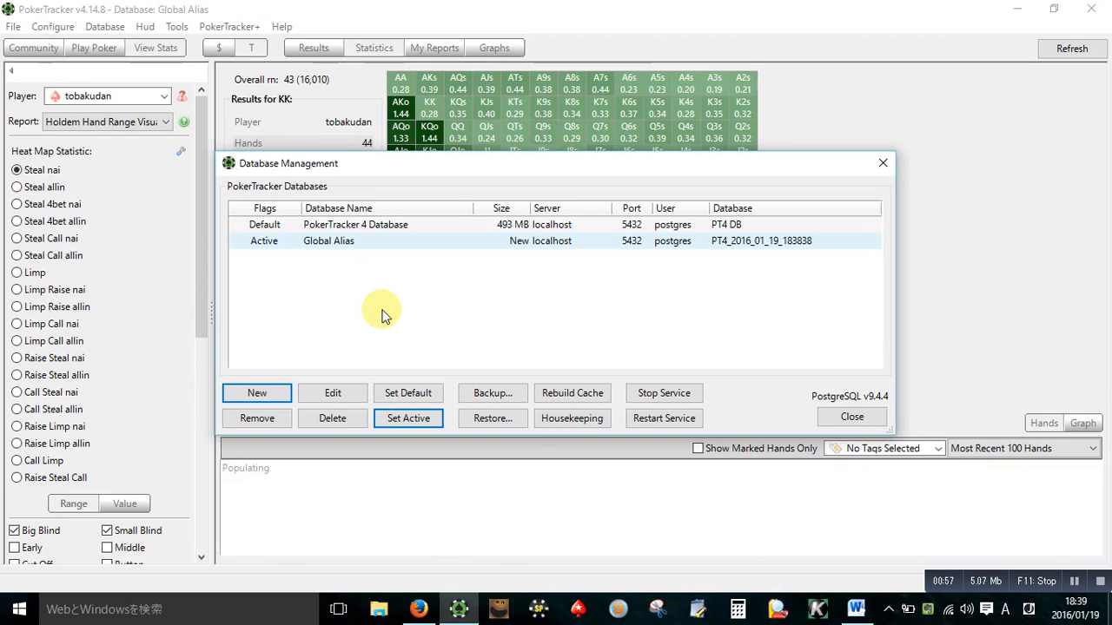
pyautogui.click(841, 419)
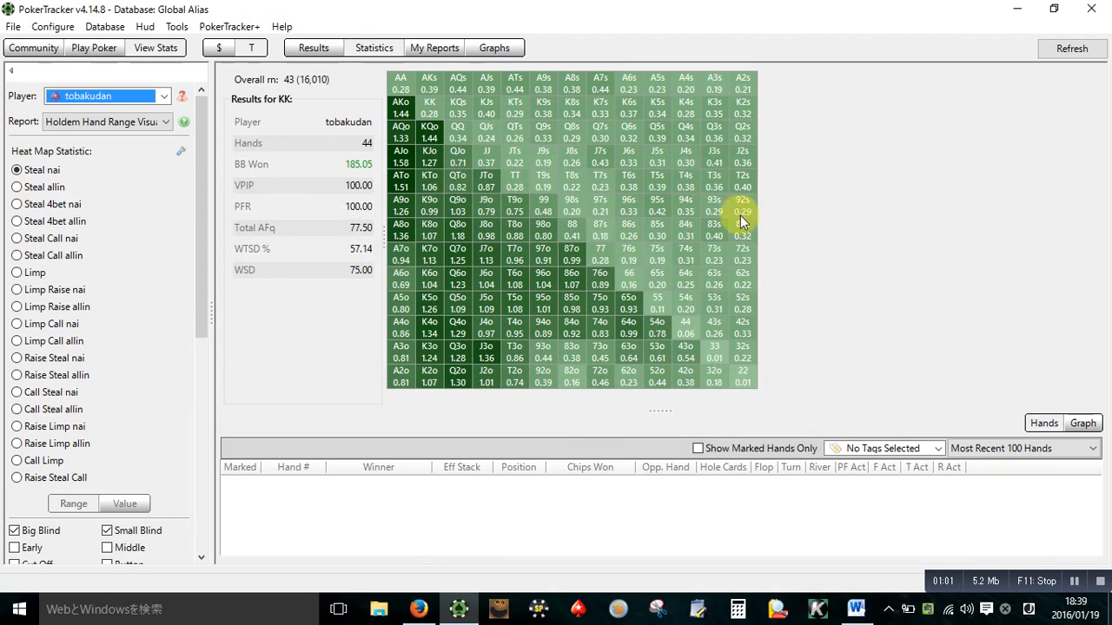
# Step: Start importing hands from disk using the PokerStars directory on the desktop, accepting the import confirmation
pyautogui.click(95, 49)
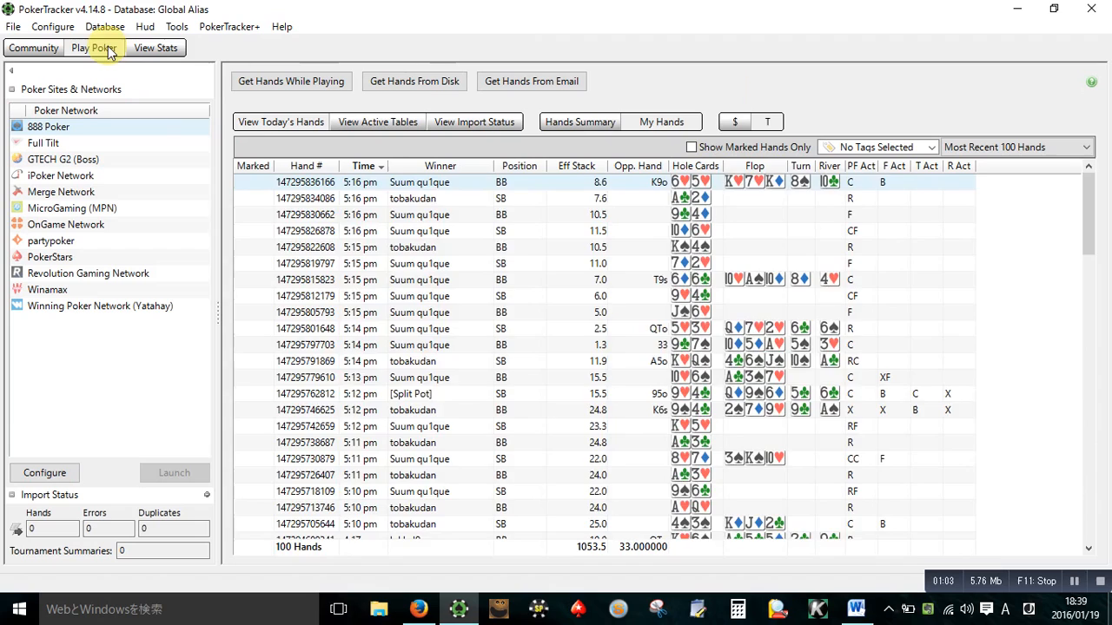
pyautogui.click(418, 80)
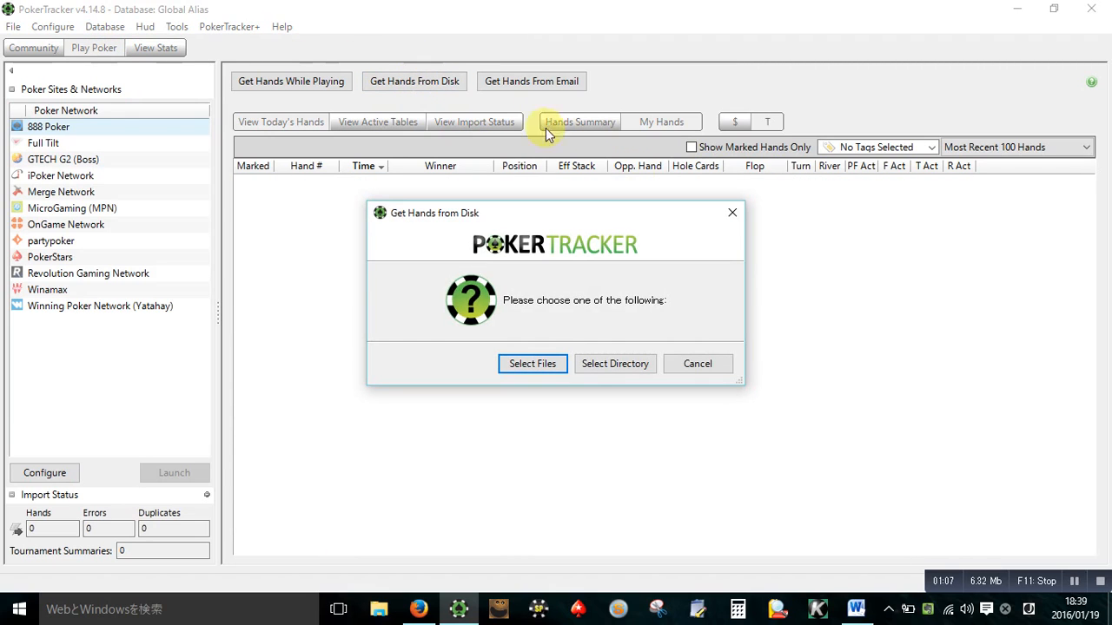
pyautogui.click(614, 367)
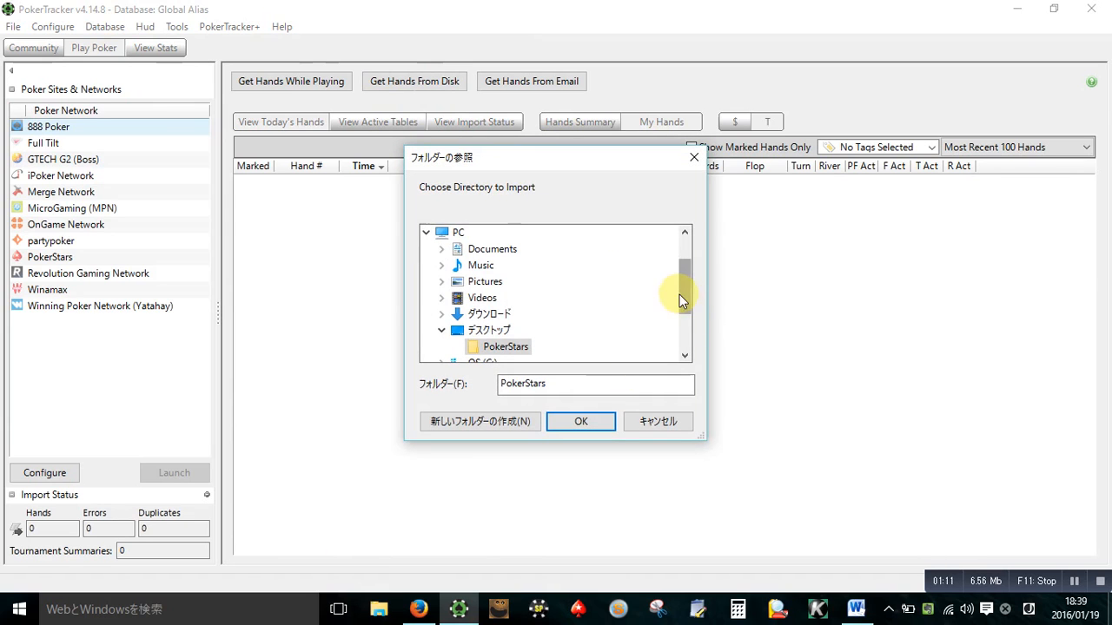
pyautogui.moveTo(683, 283); pyautogui.dragTo(681, 308)
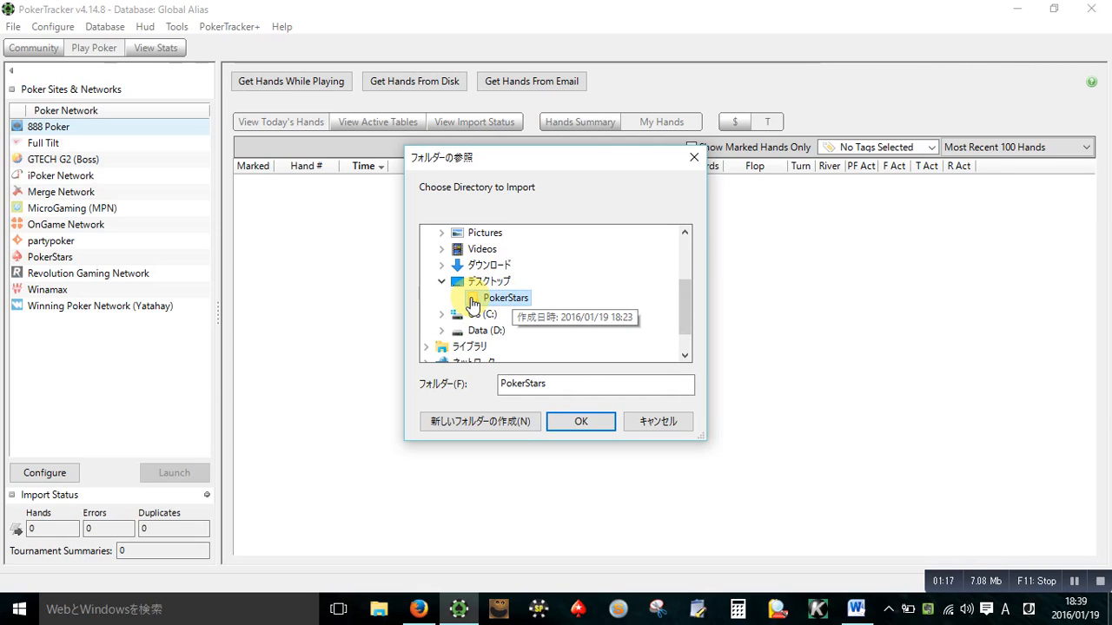
pyautogui.click(578, 422)
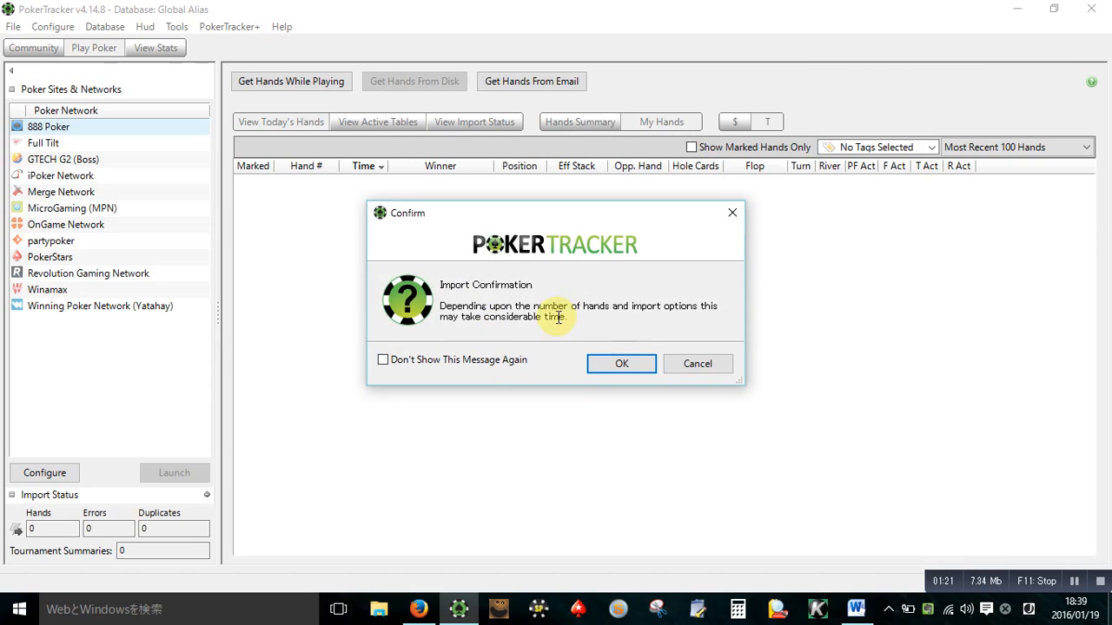
pyautogui.click(605, 368)
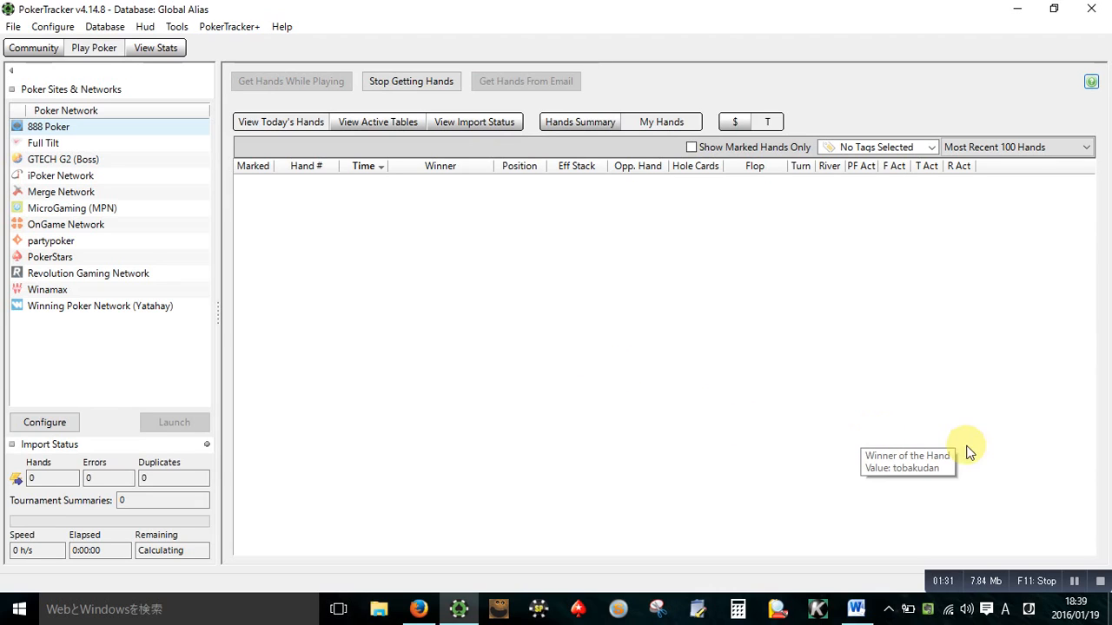
pyautogui.click(1100, 583)
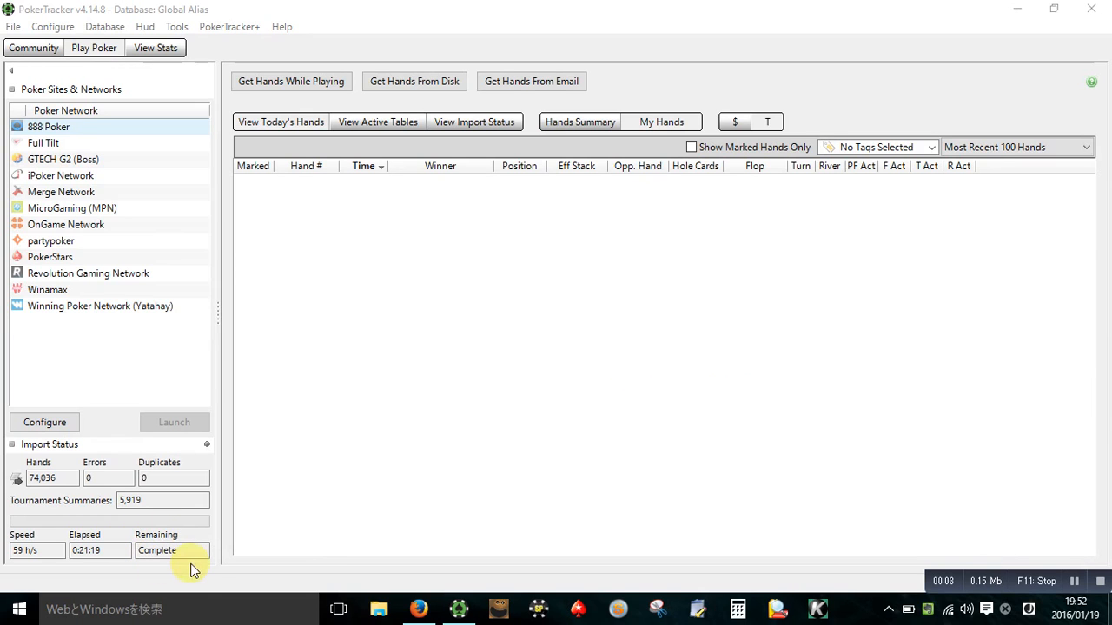
# Step: Open pgAdmin III, connect to the PostgreSQL 9.4 server, and expand its databases
pyautogui.click(186, 612)
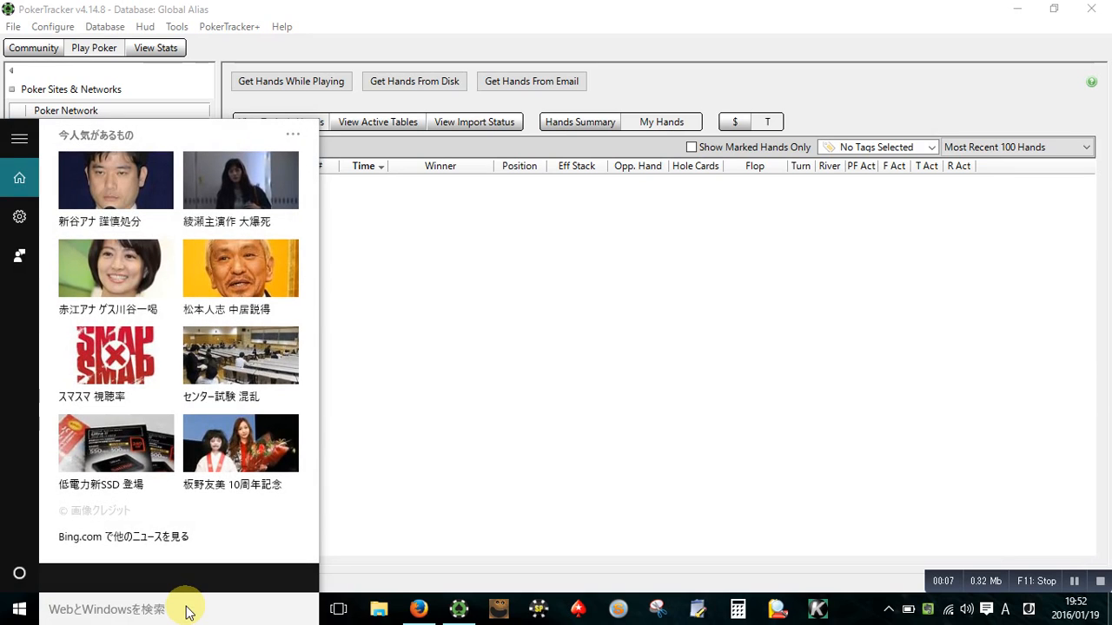
pyautogui.write('pgadmin')
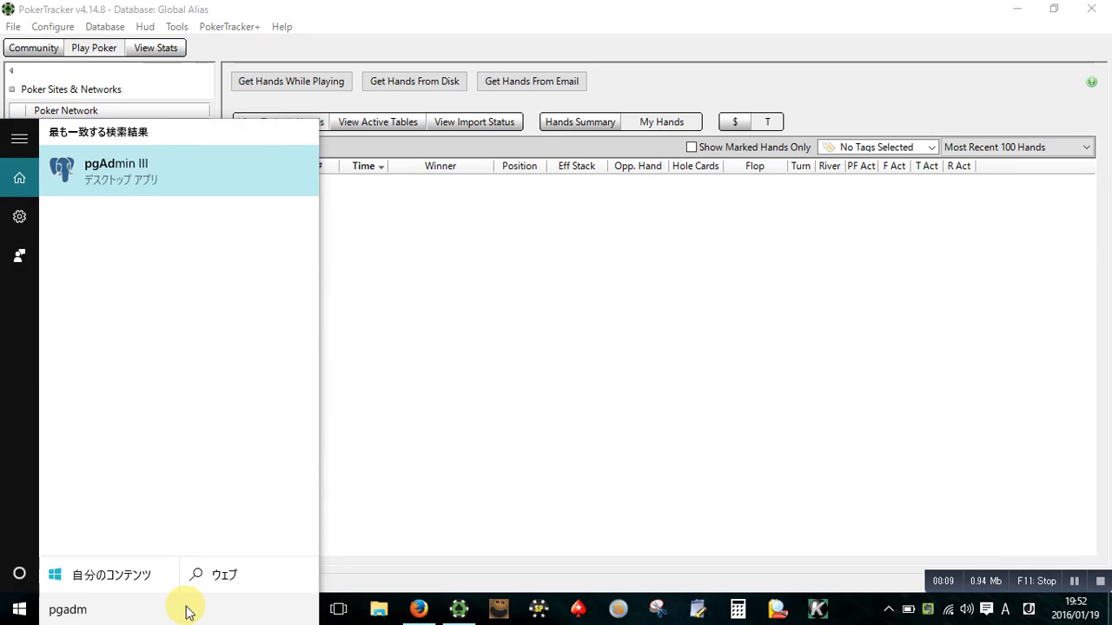
pyautogui.click(65, 167)
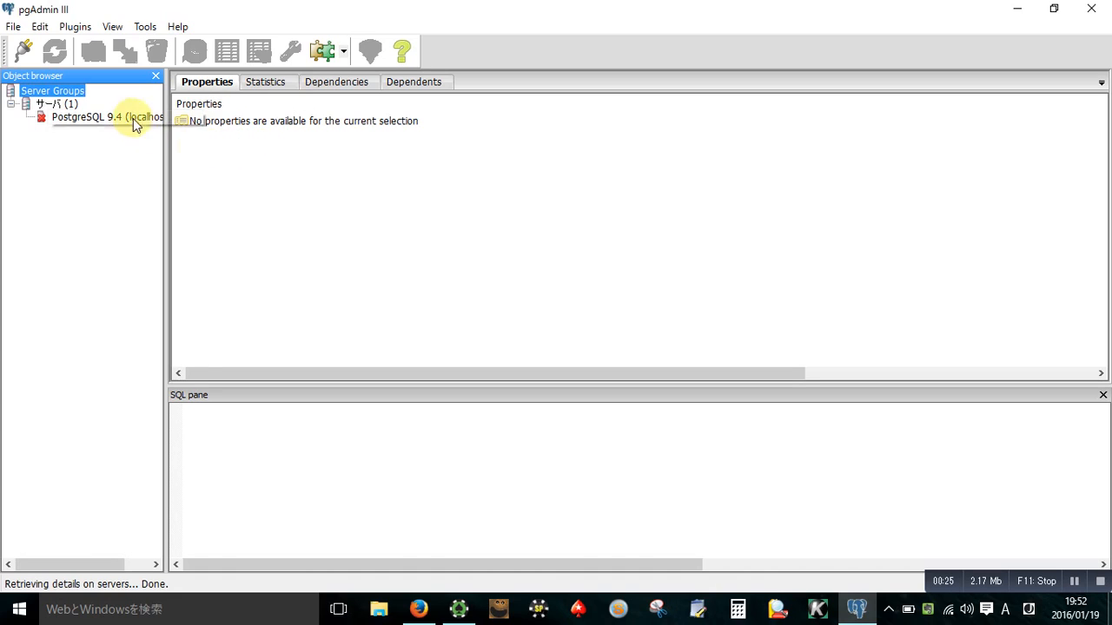
pyautogui.doubleClick(77, 118)
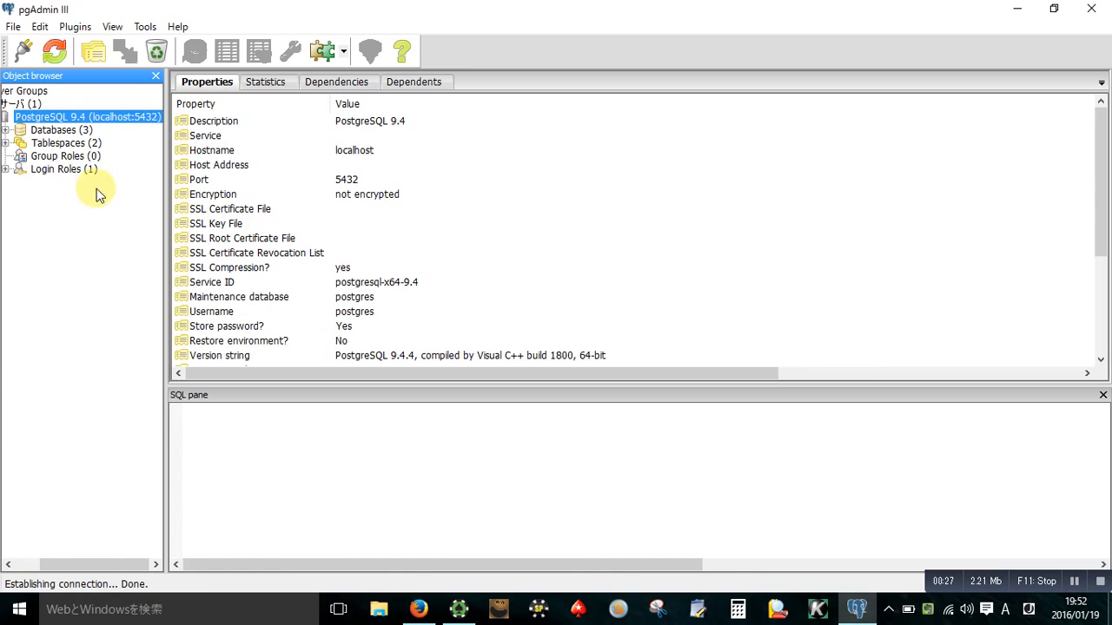
pyautogui.doubleClick(62, 135)
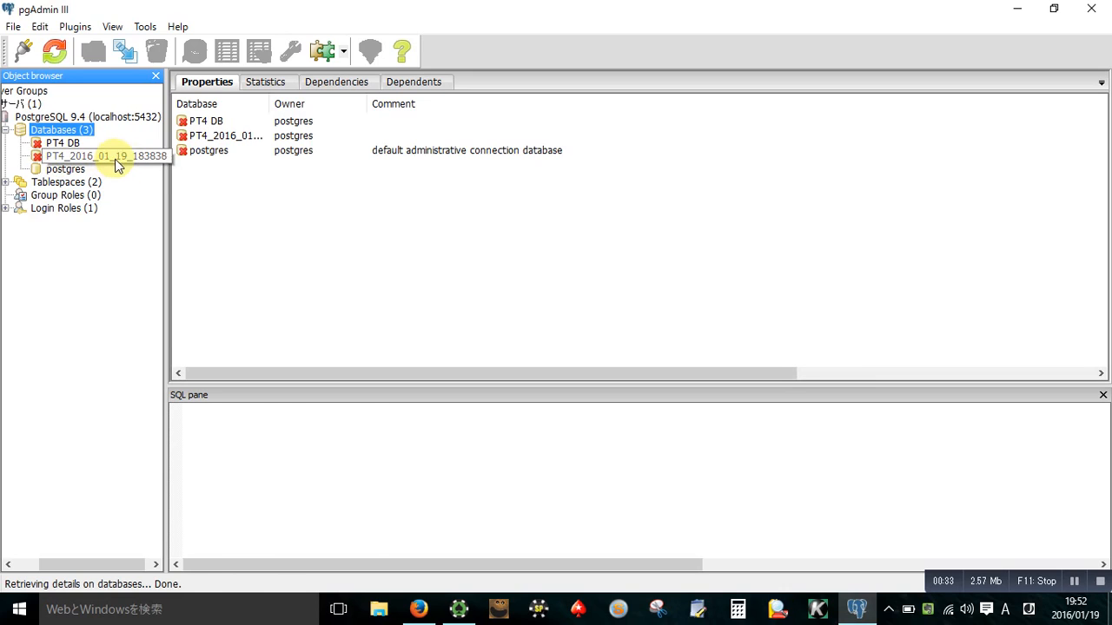
# Step: Expand the PT4_2016_01_19_183838 database down to the tables of its public schema
pyautogui.click(117, 157)
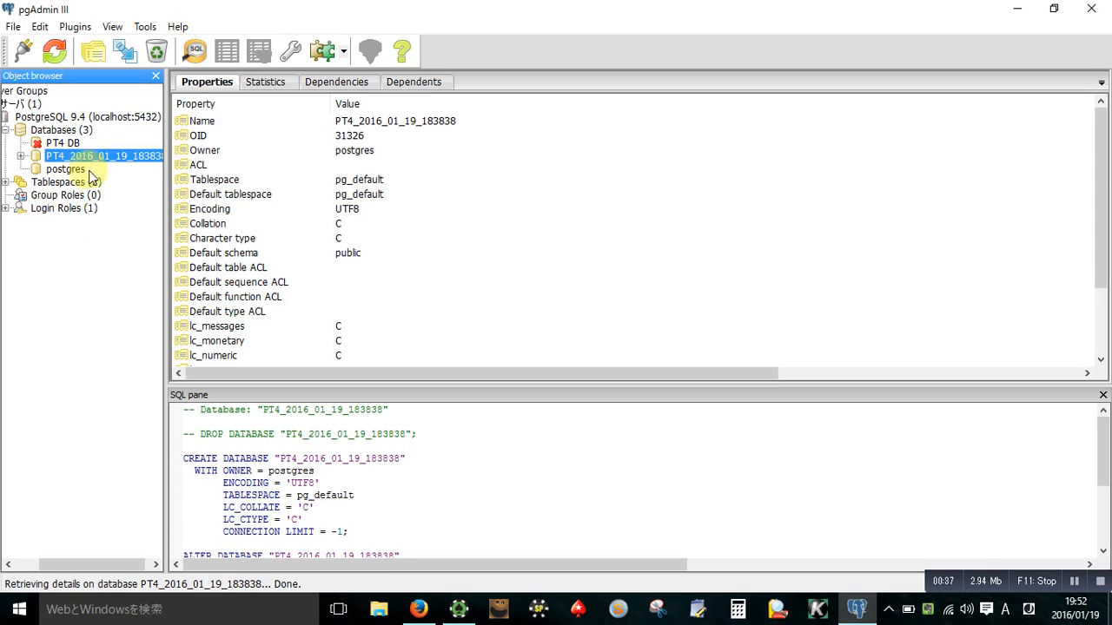
pyautogui.doubleClick(57, 157)
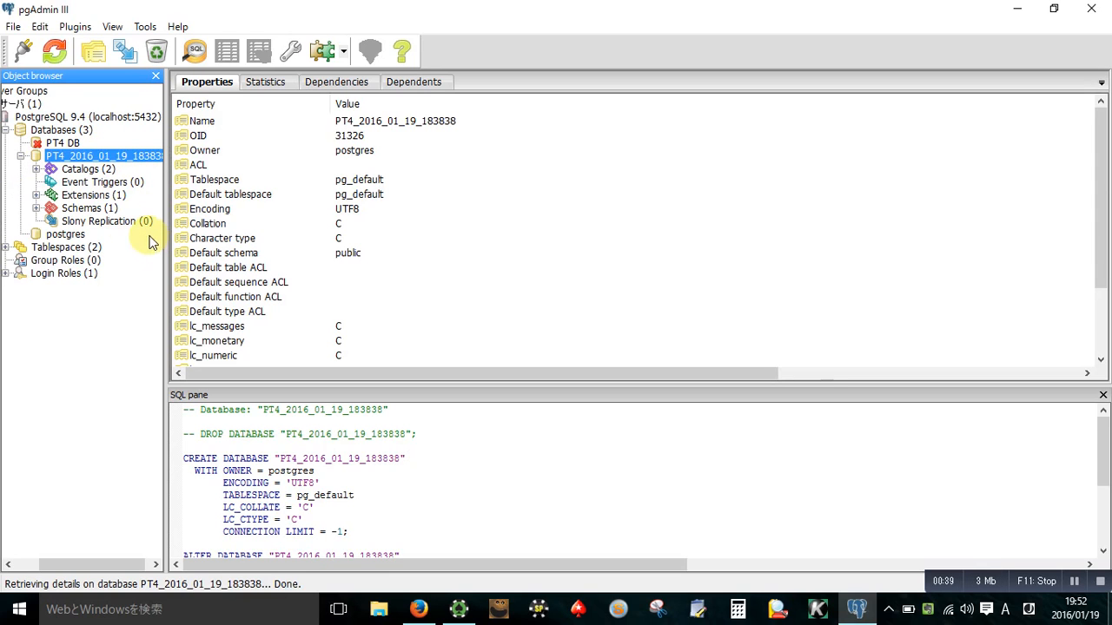
pyautogui.doubleClick(83, 208)
pyautogui.doubleClick(90, 220)
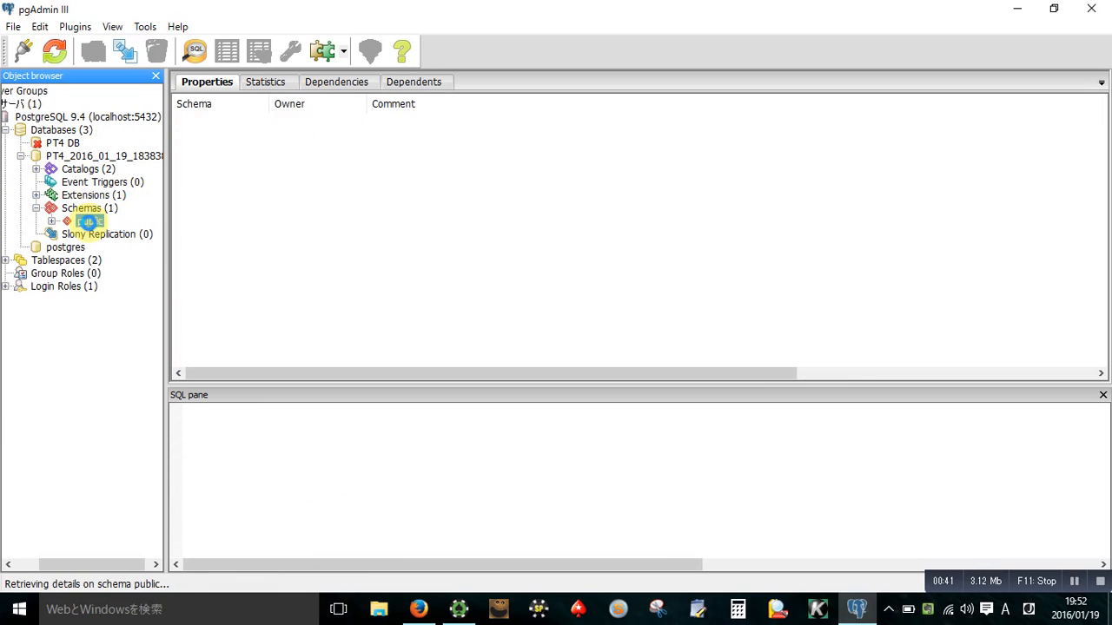
pyautogui.doubleClick(111, 339)
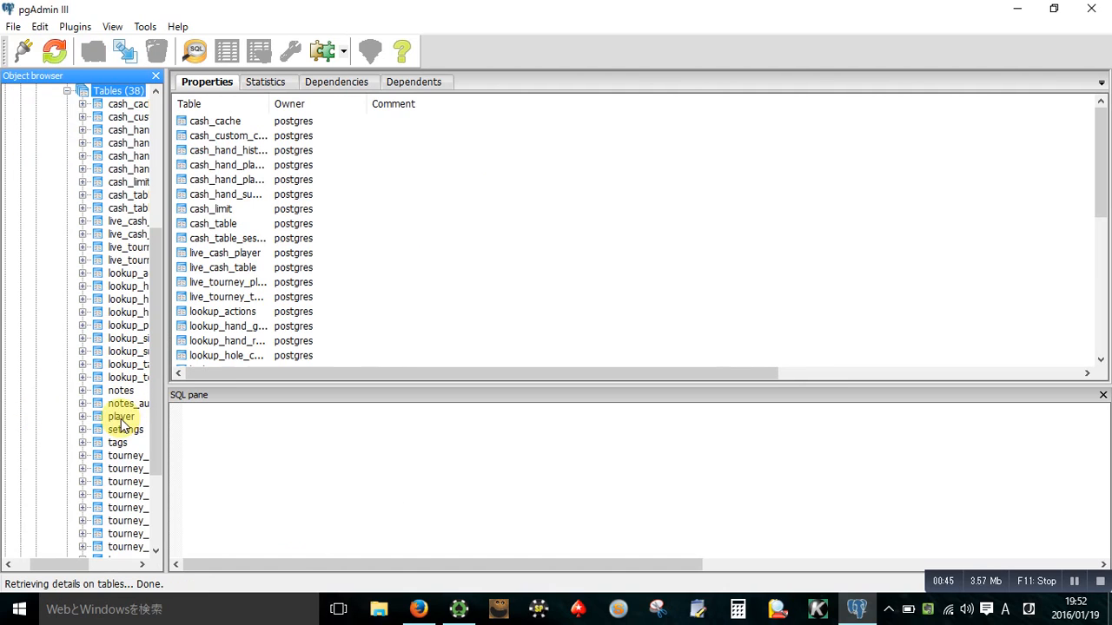
# Step: View all rows of the player table and look up the id_player value in its last row
pyautogui.rightClick(122, 419)
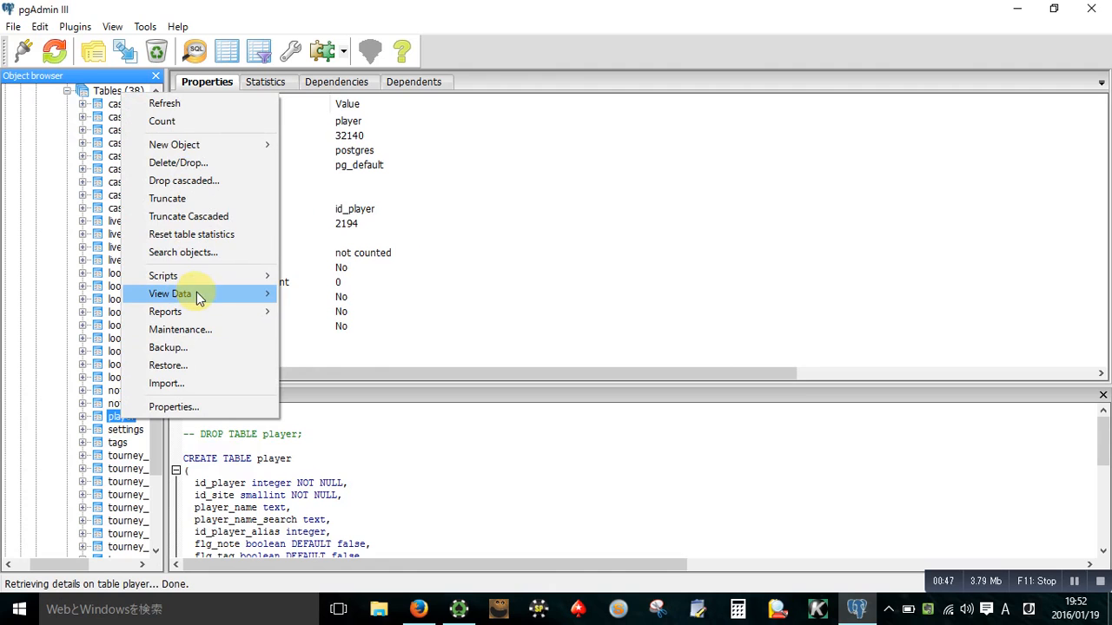
pyautogui.moveTo(204, 294)
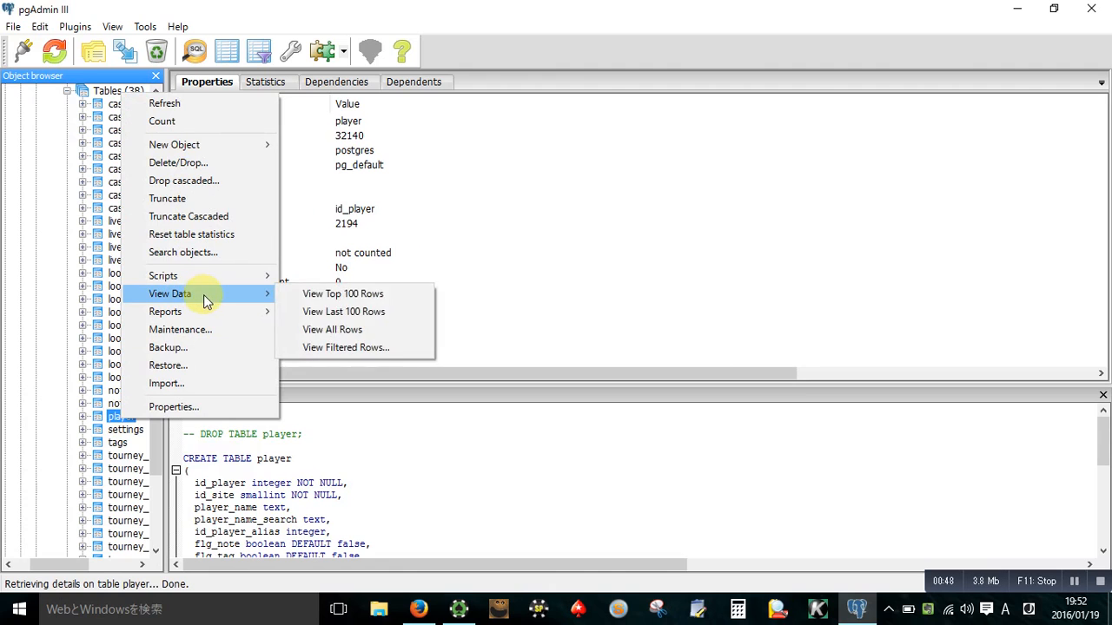
pyautogui.click(378, 331)
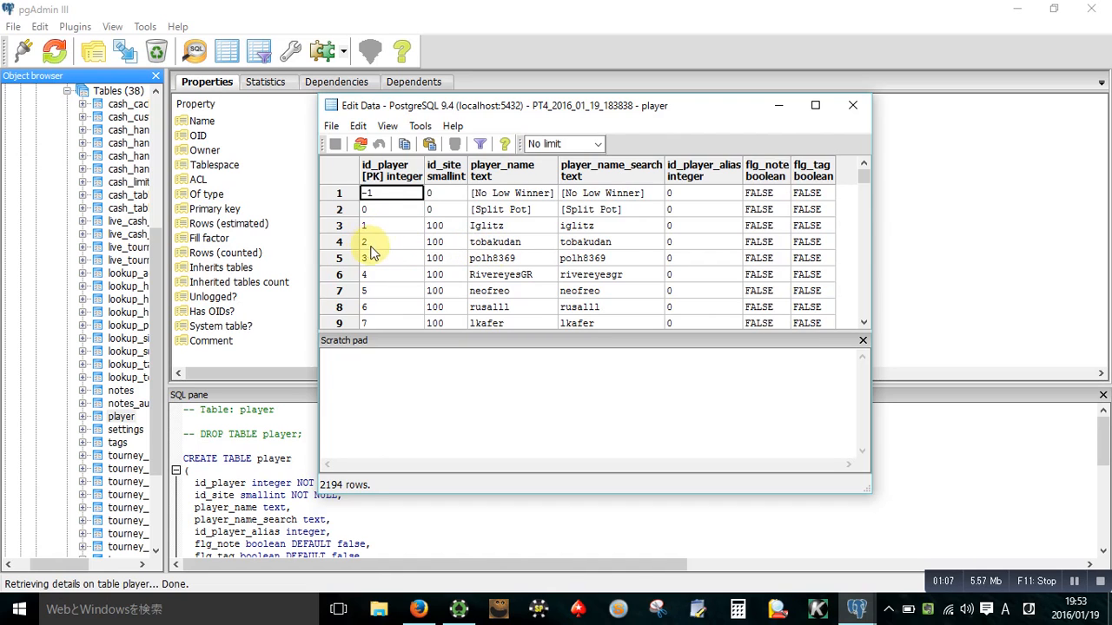
pyautogui.moveTo(864, 177); pyautogui.dragTo(865, 319)
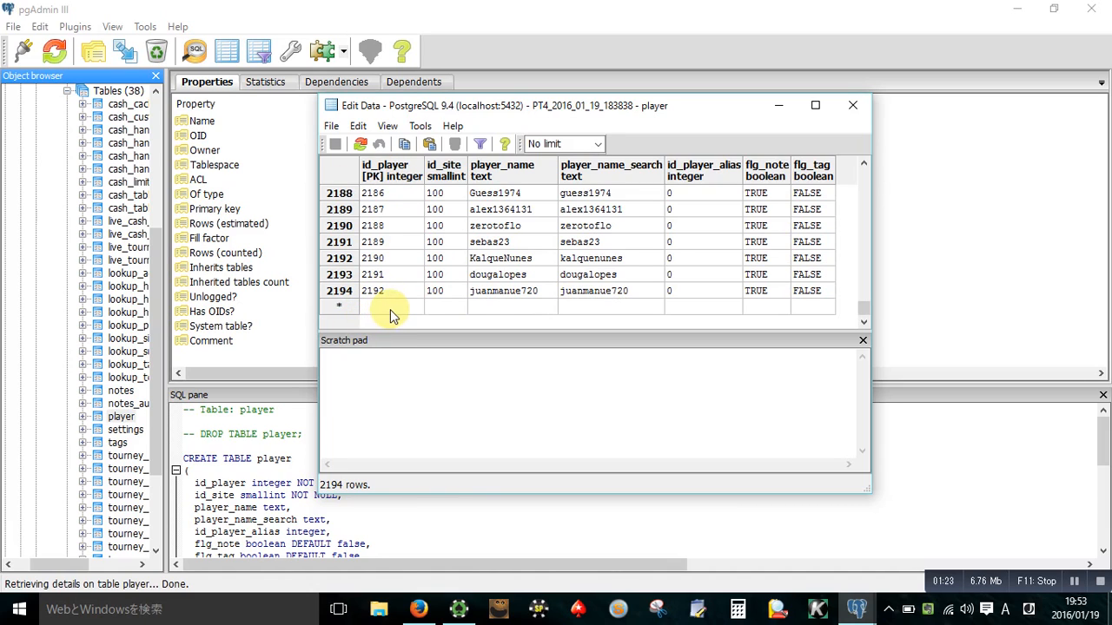
# Step: Switch to PokerTracker, show the statistics for the player in the table's last row, and return to the player table data
pyautogui.click(460, 615)
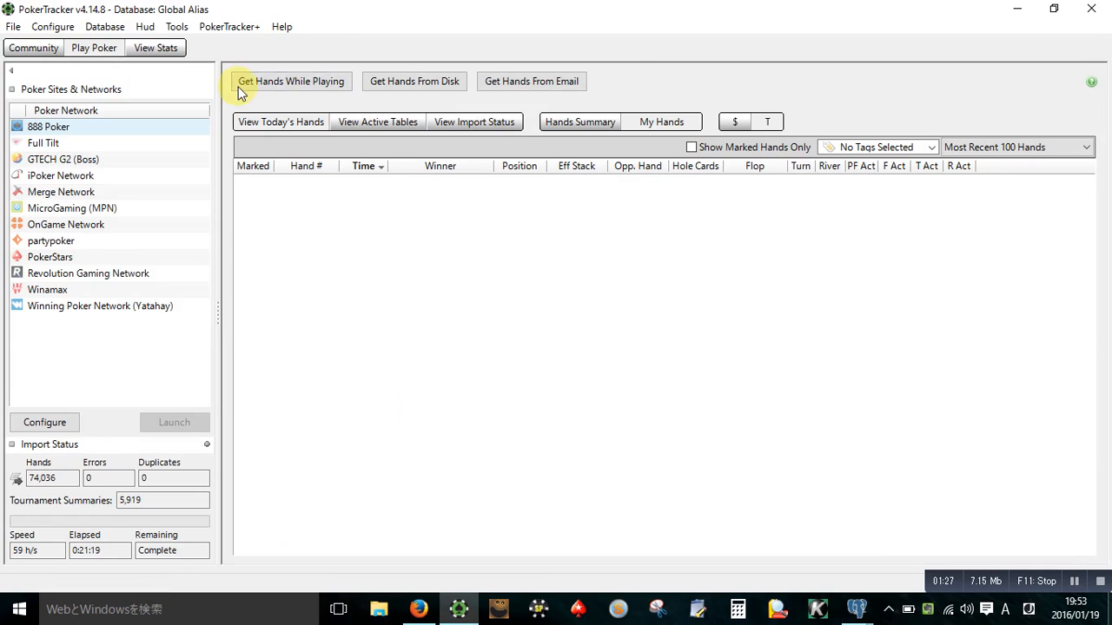
pyautogui.click(172, 47)
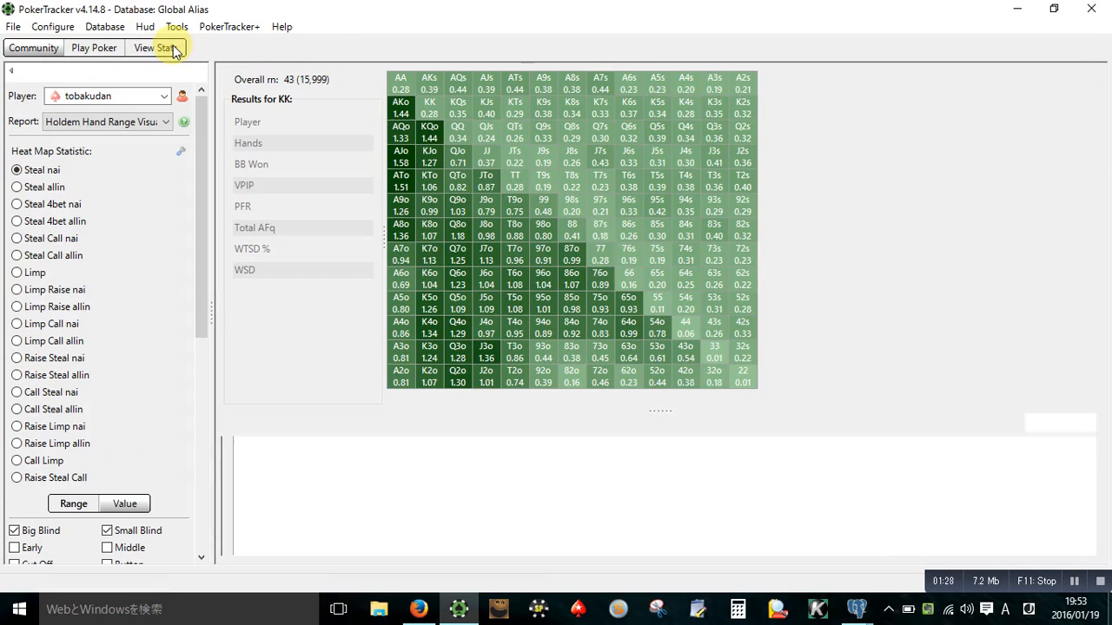
pyautogui.click(165, 97)
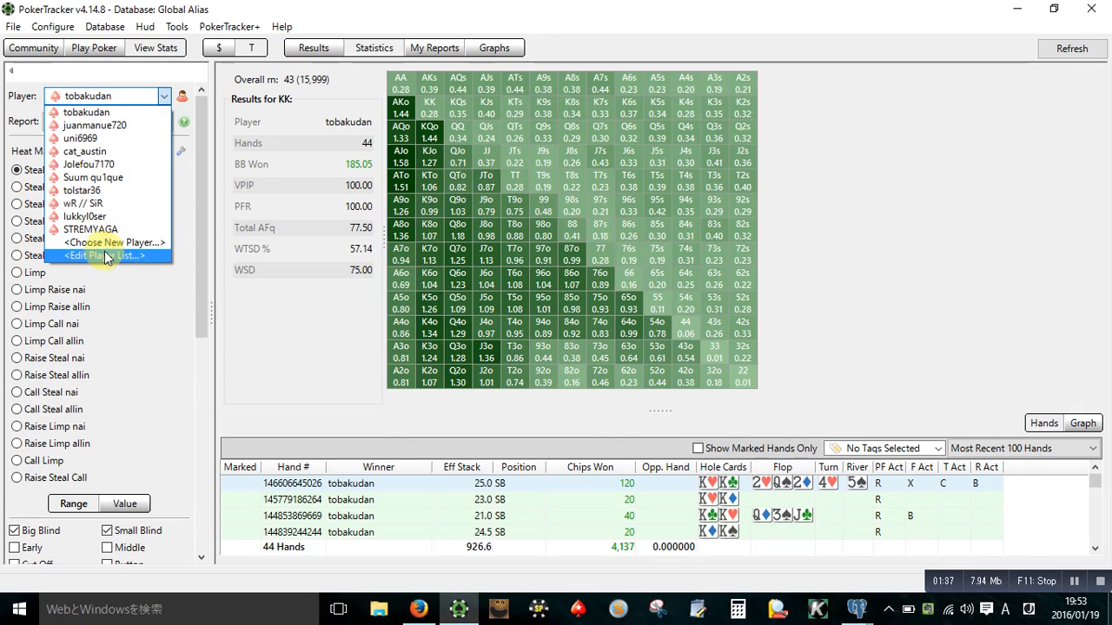
pyautogui.click(104, 127)
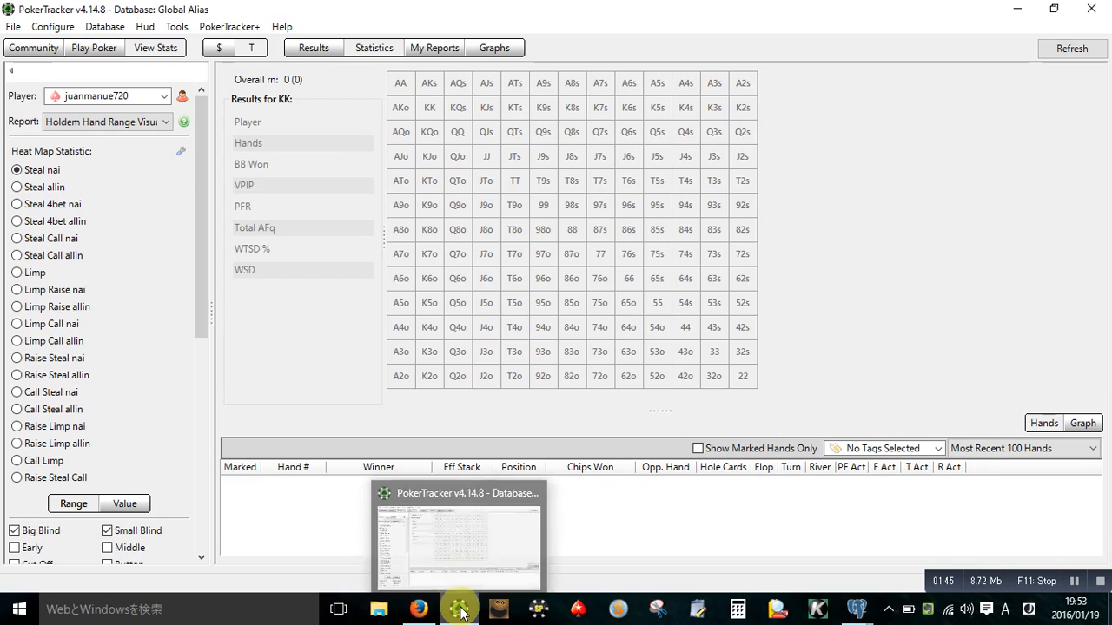
pyautogui.moveTo(860, 611)
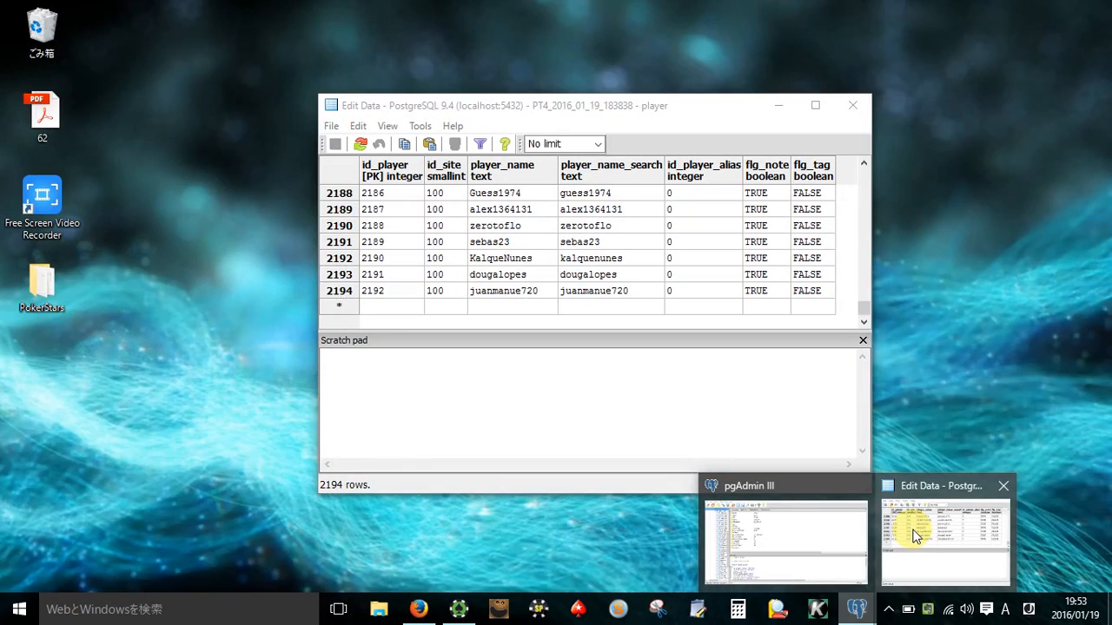
pyautogui.click(914, 536)
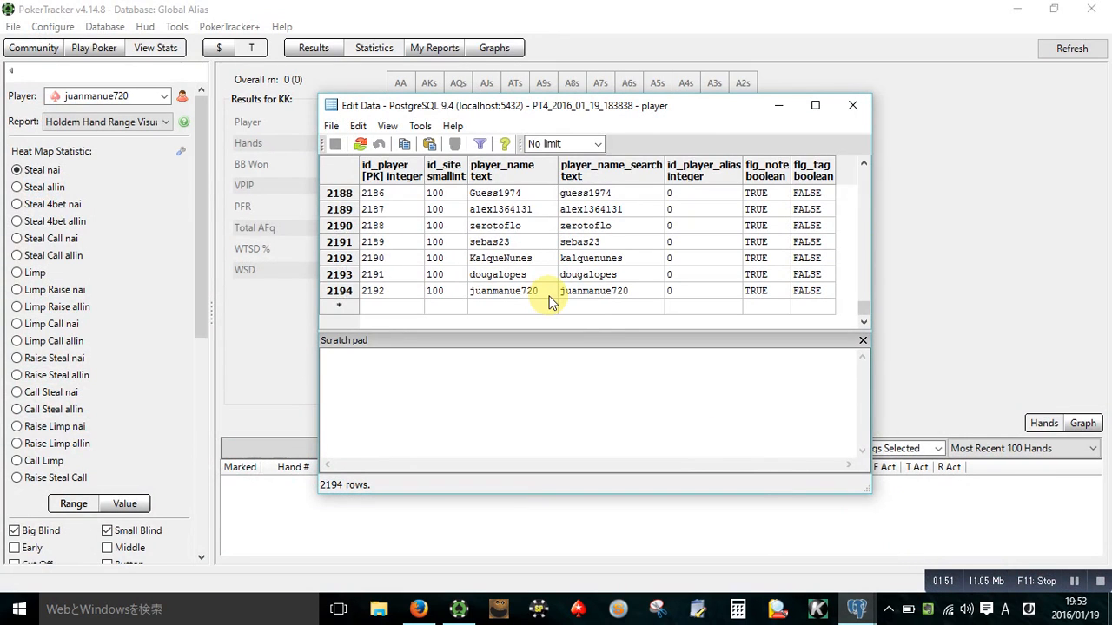
# Step: Switch to minipad2 and replace every 1446 with 2192 in the SQL UPDATE statements of the Code note
pyautogui.click(699, 611)
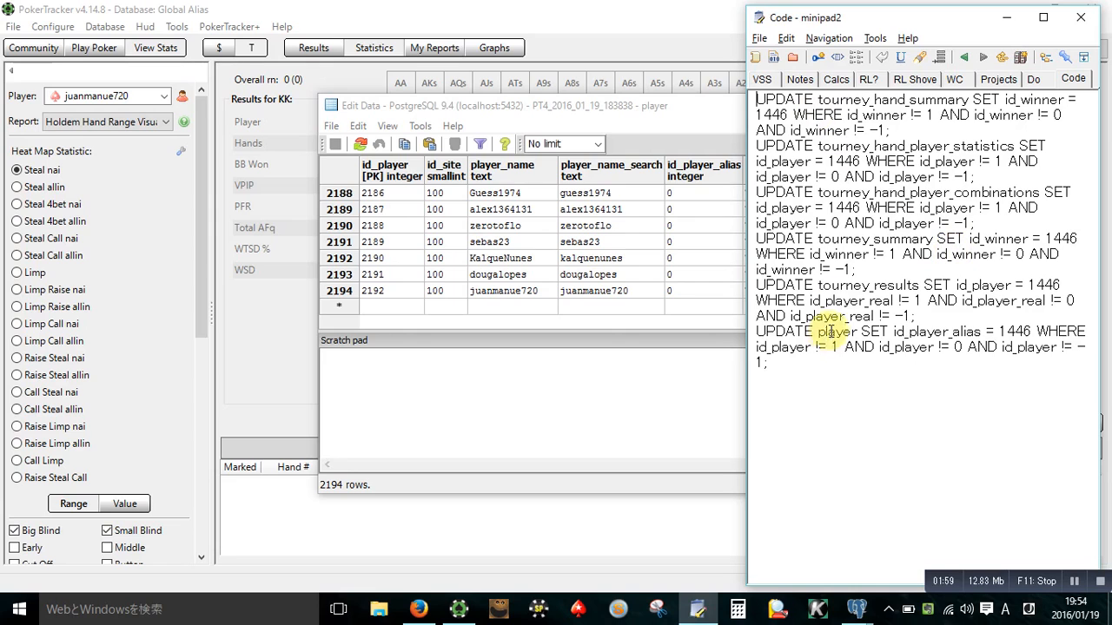
pyautogui.moveTo(769, 365); pyautogui.dragTo(707, 61)
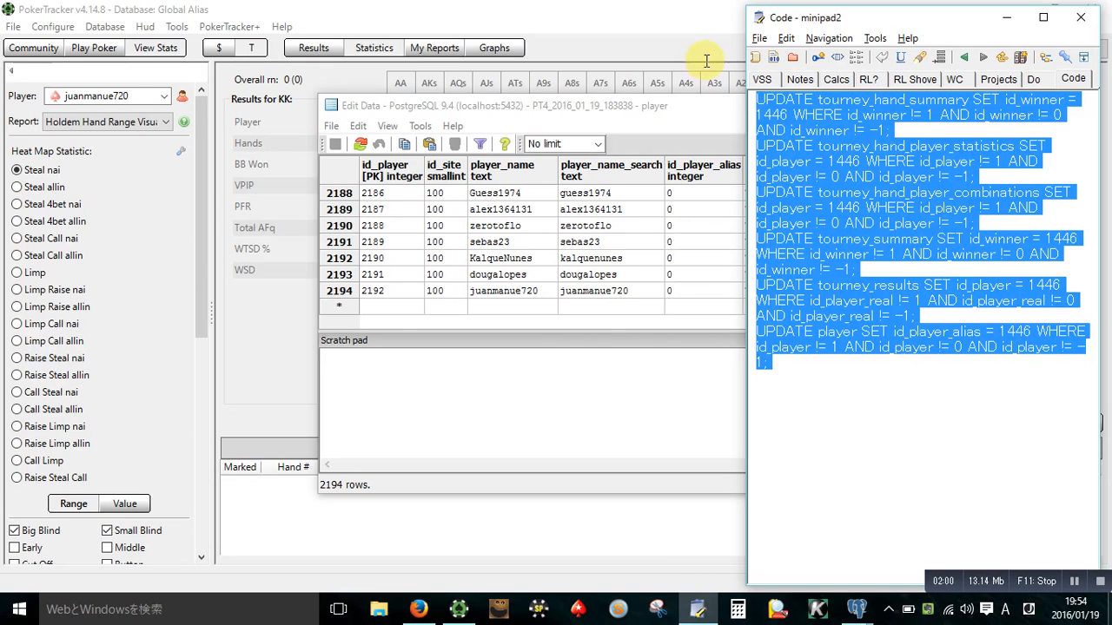
pyautogui.click(758, 103)
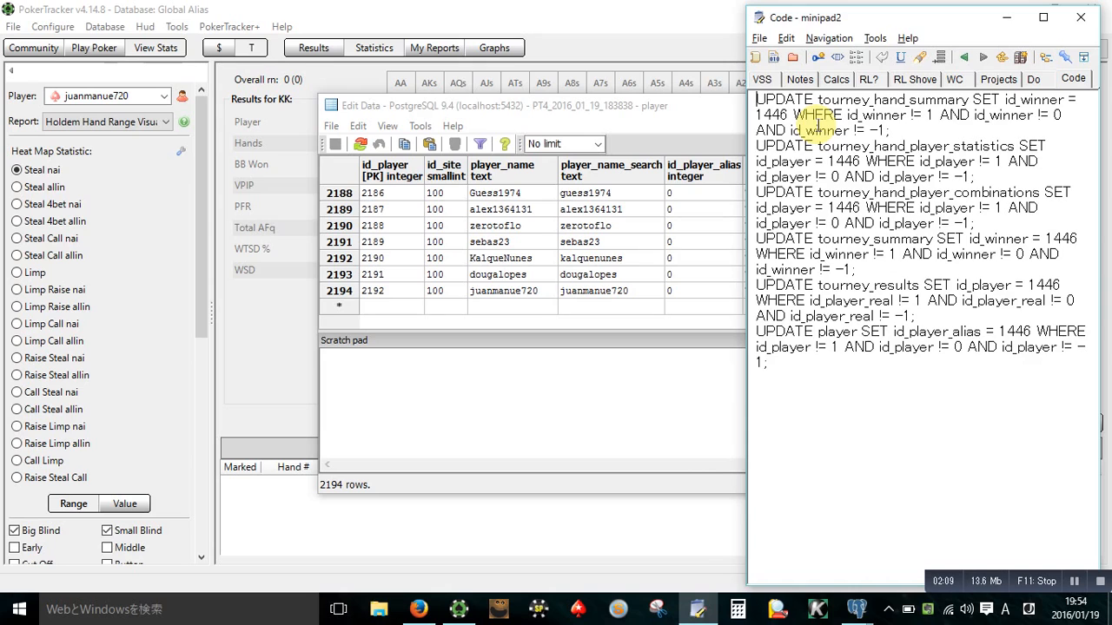
pyautogui.hotkey('ctrl', 'h')
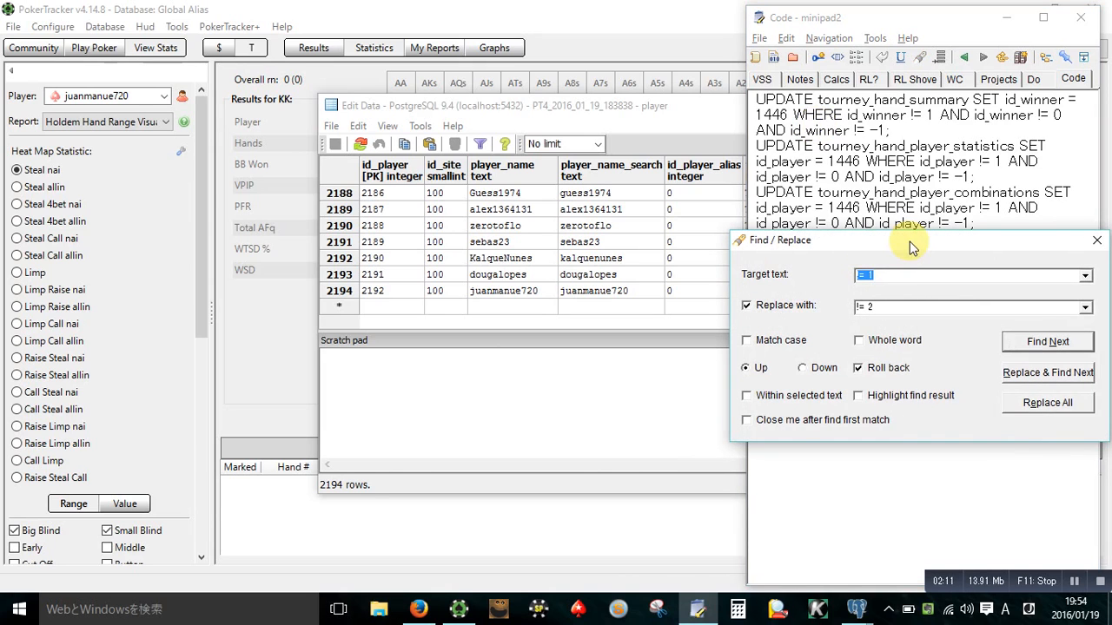
pyautogui.moveTo(872, 253); pyautogui.dragTo(511, 334)
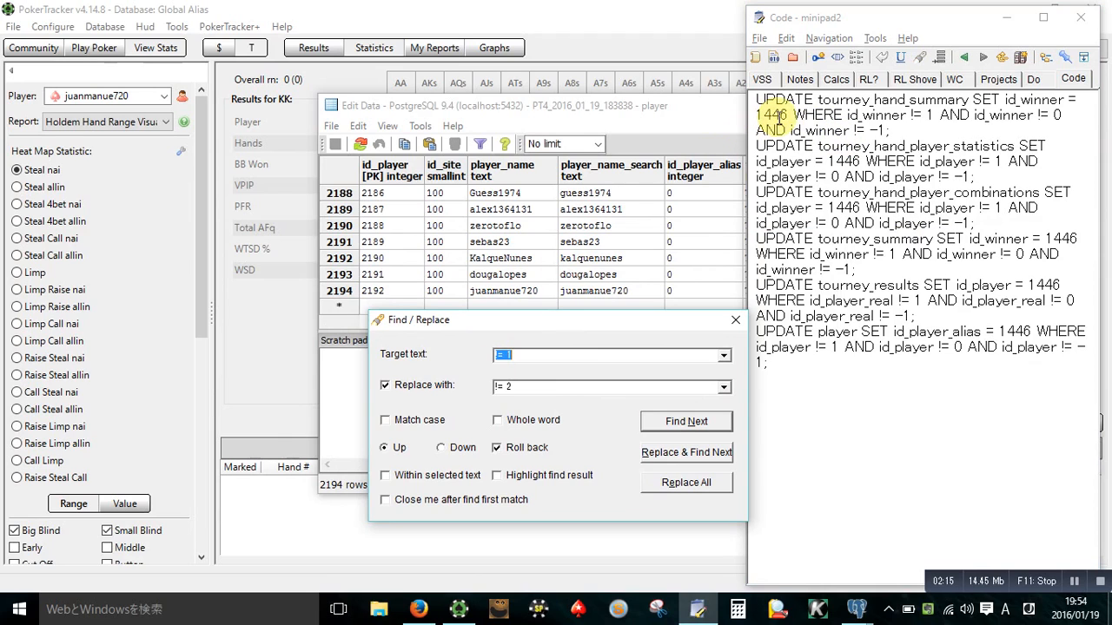
pyautogui.write('1446')
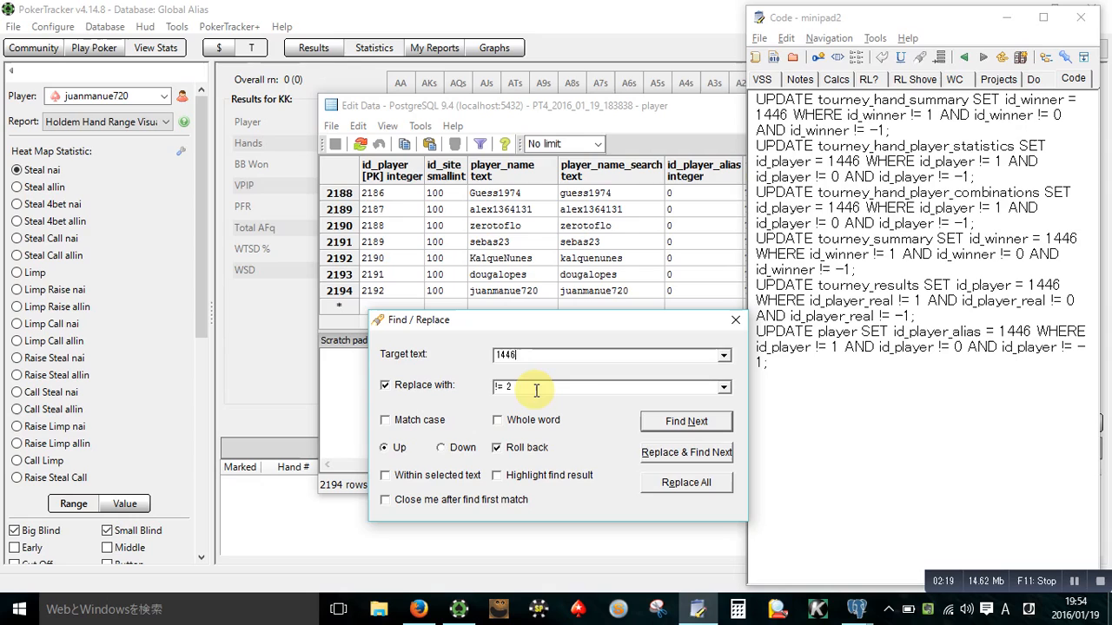
pyautogui.moveTo(528, 390); pyautogui.dragTo(488, 390)
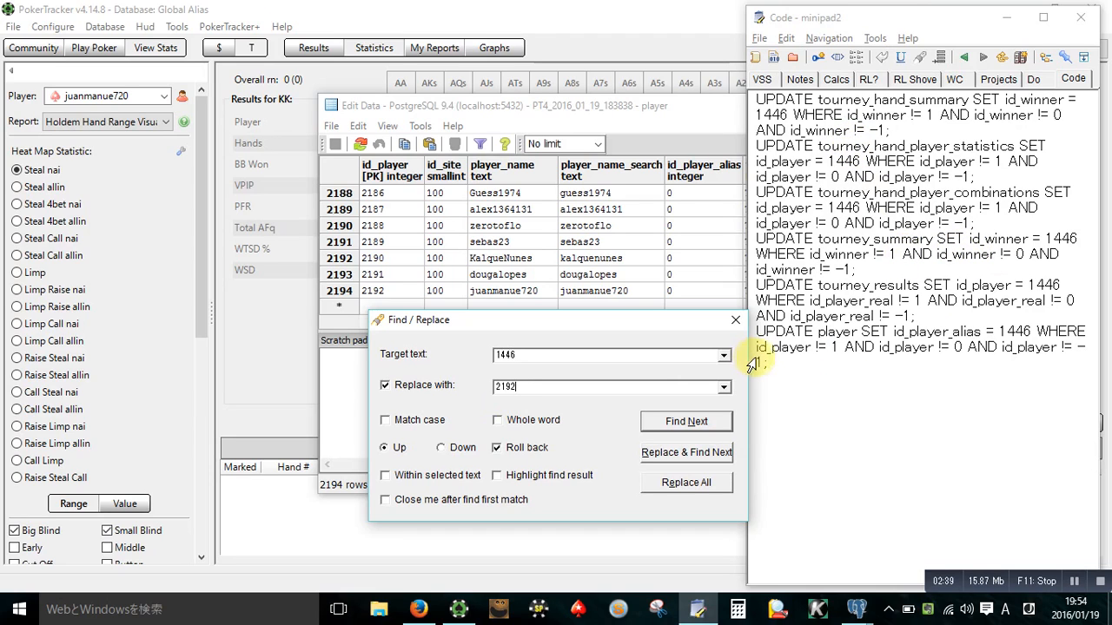
pyautogui.click(704, 485)
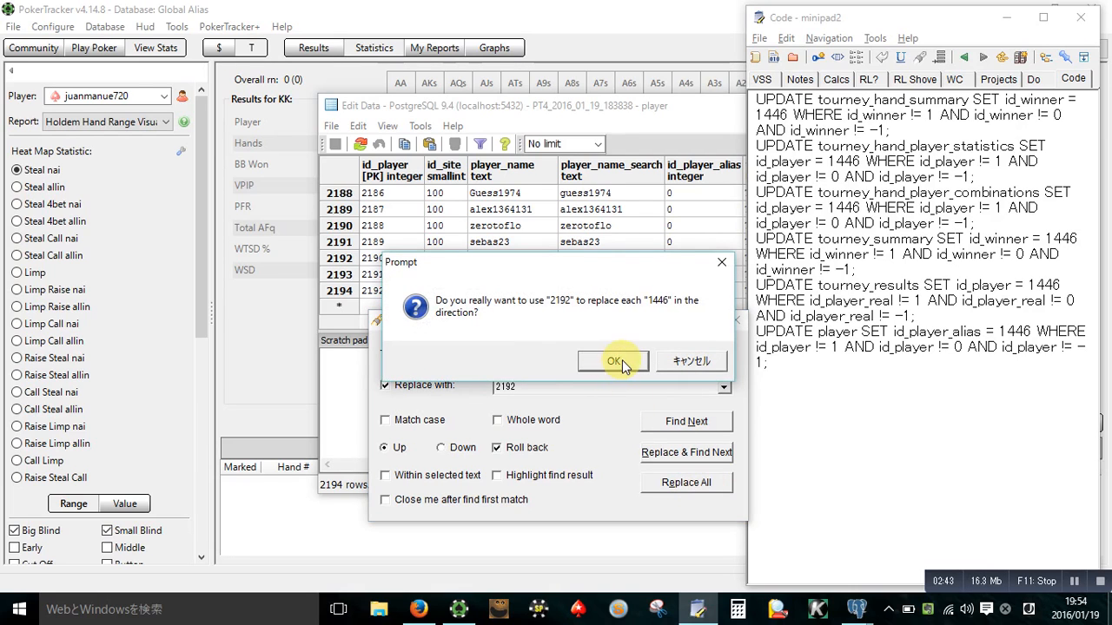
pyautogui.click(622, 363)
pyautogui.click(622, 360)
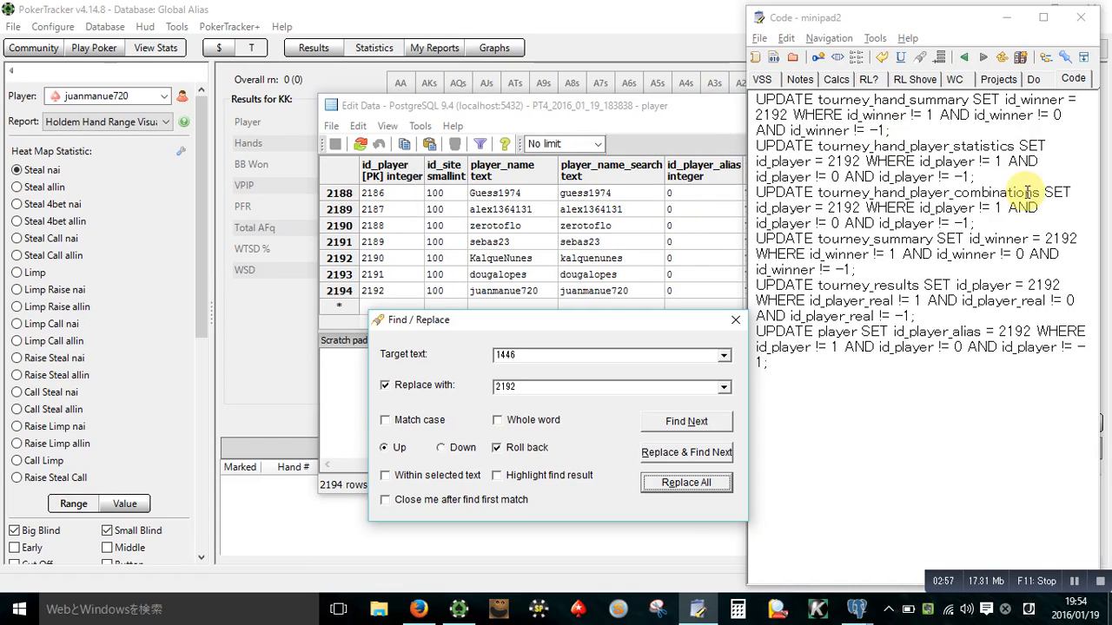
# Step: Replace every "!= 1" with "!= 2" in the SQL UPDATE statements
pyautogui.doubleClick(523, 354)
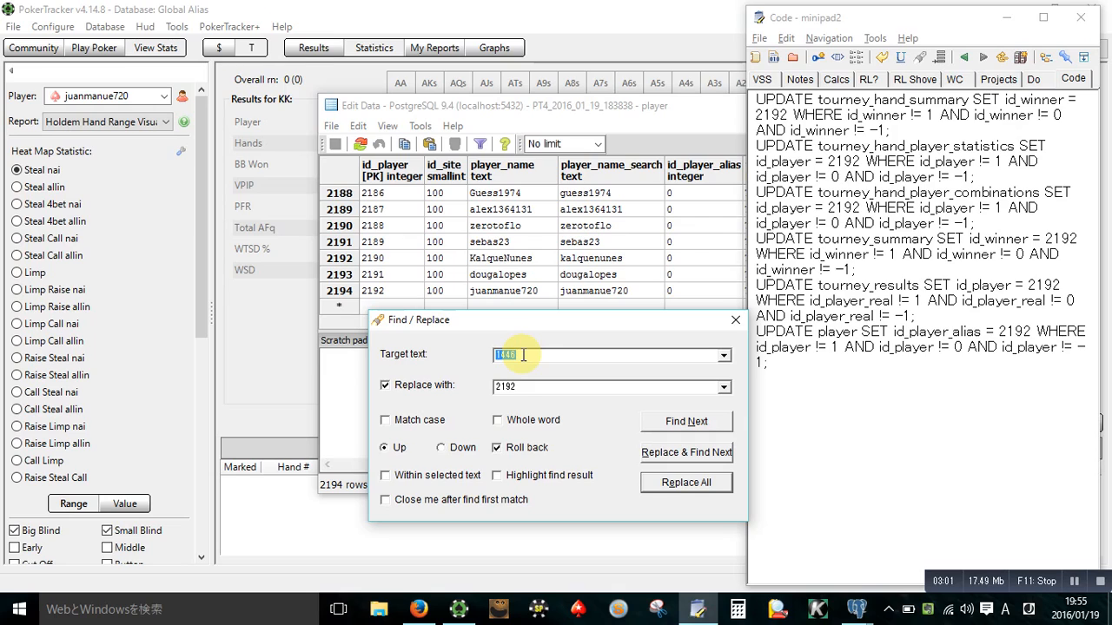
pyautogui.write('!')
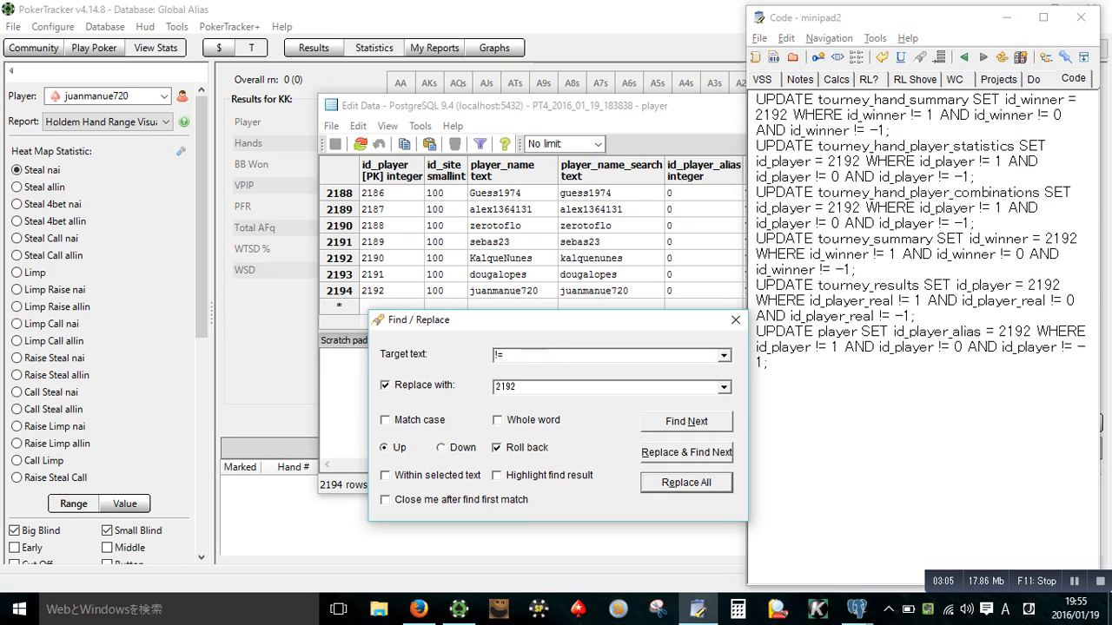
pyautogui.write('= 1')
pyautogui.doubleClick(547, 388)
pyautogui.write('!=')
pyautogui.click(709, 484)
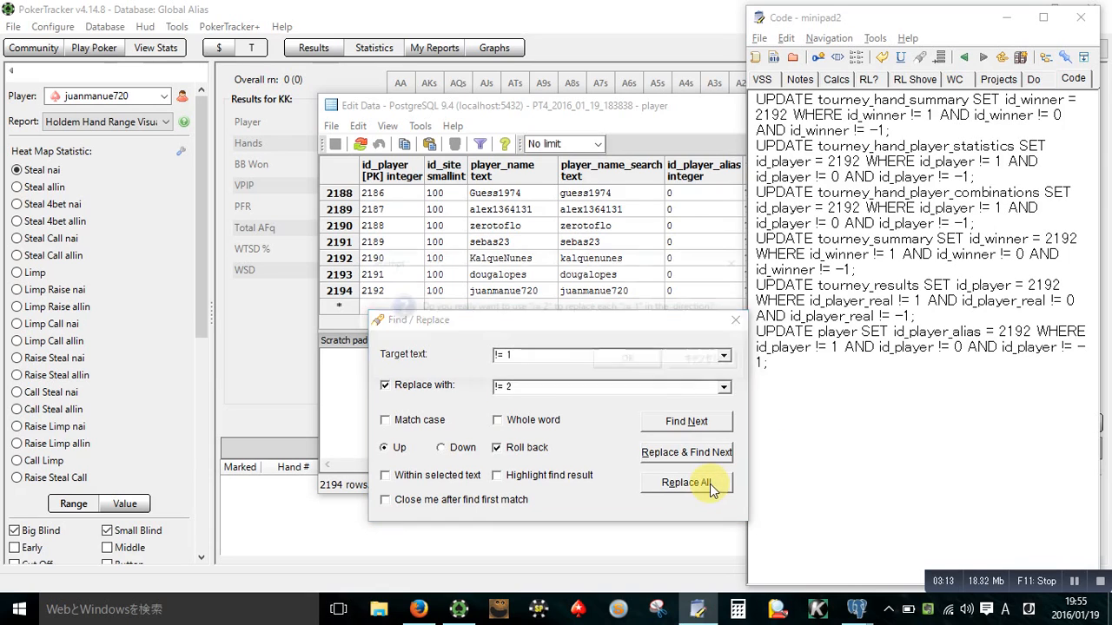
pyautogui.click(638, 363)
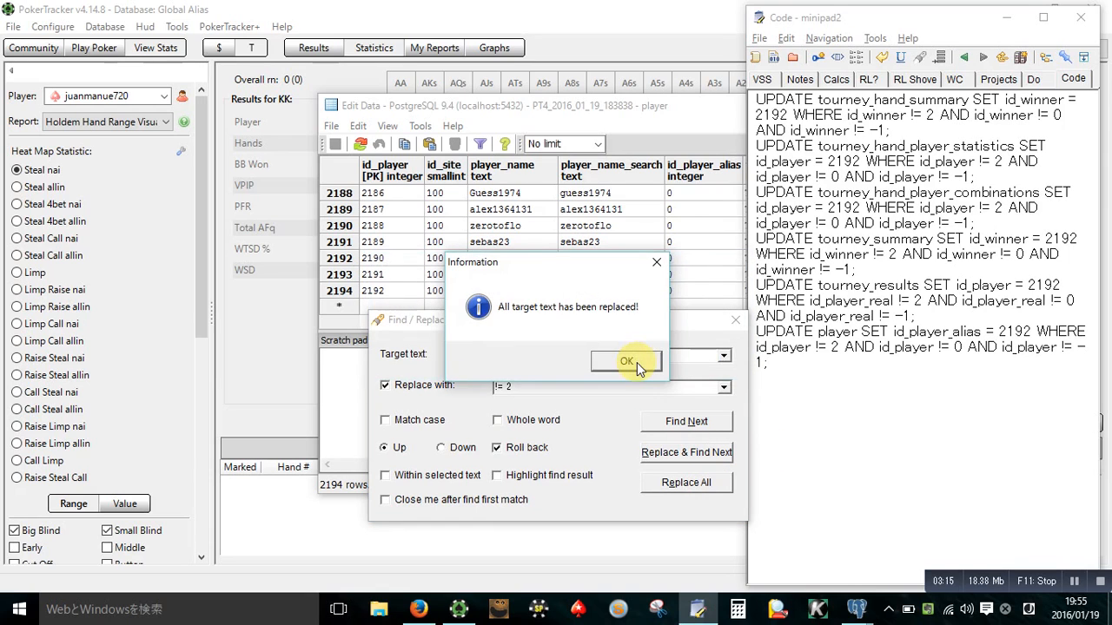
pyautogui.click(636, 362)
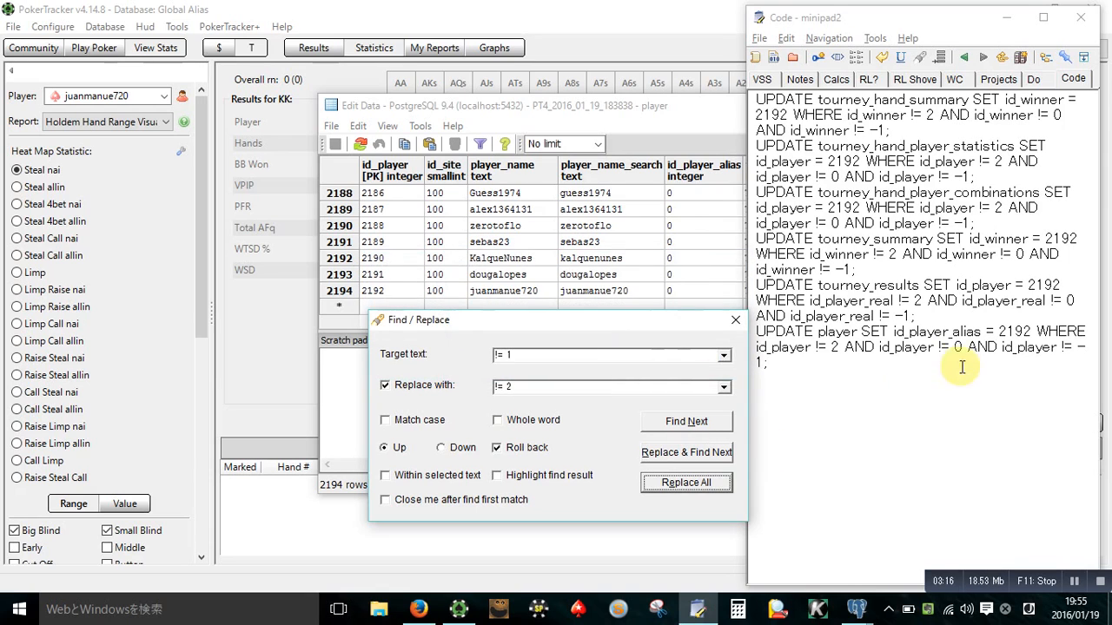
# Step: Copy the complete set of edited UPDATE statements
pyautogui.click(784, 365)
pyautogui.moveTo(778, 368); pyautogui.dragTo(692, 90)
pyautogui.hotkey('ctrl', 'c')
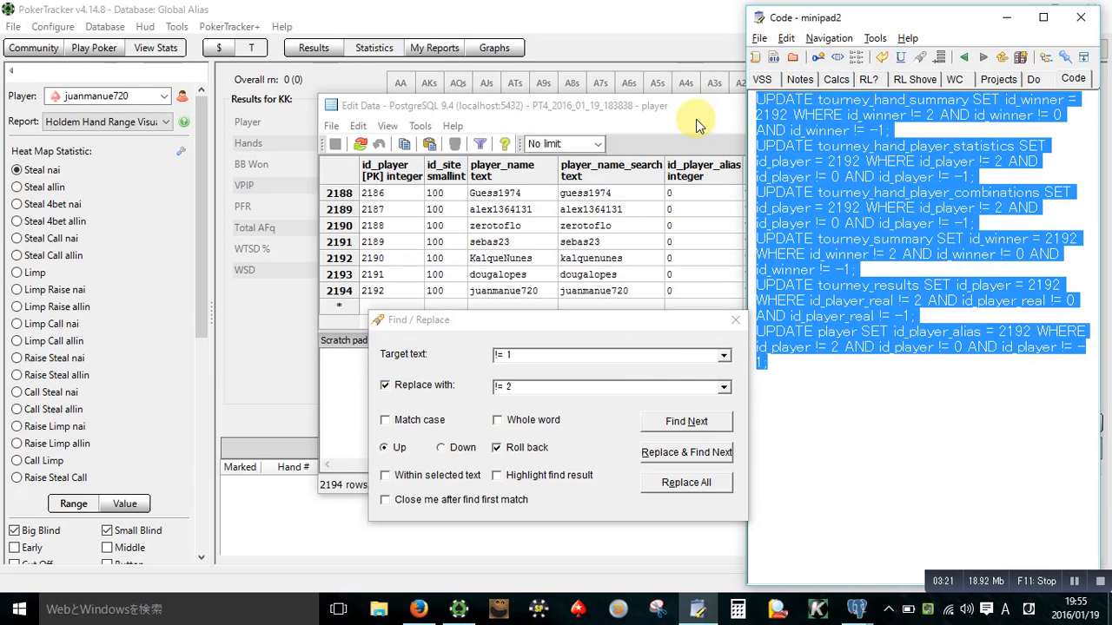
# Step: Close the player table's data window and switch to the main pgAdmin III window
pyautogui.hotkey('alt', 'Tab')
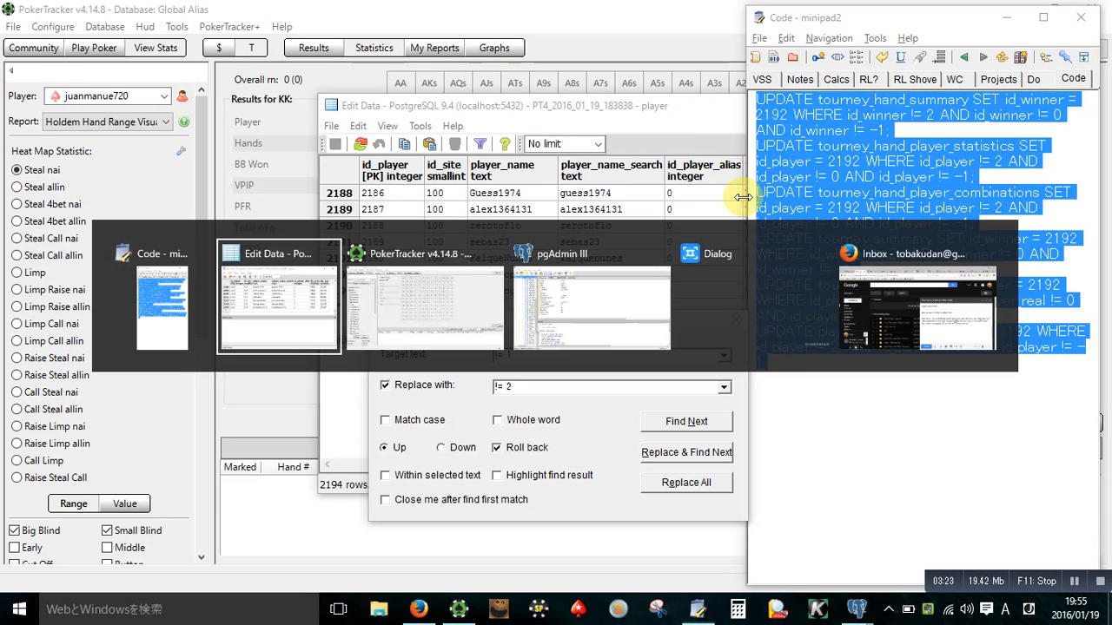
pyautogui.press('Tab')
pyautogui.press('Tab')
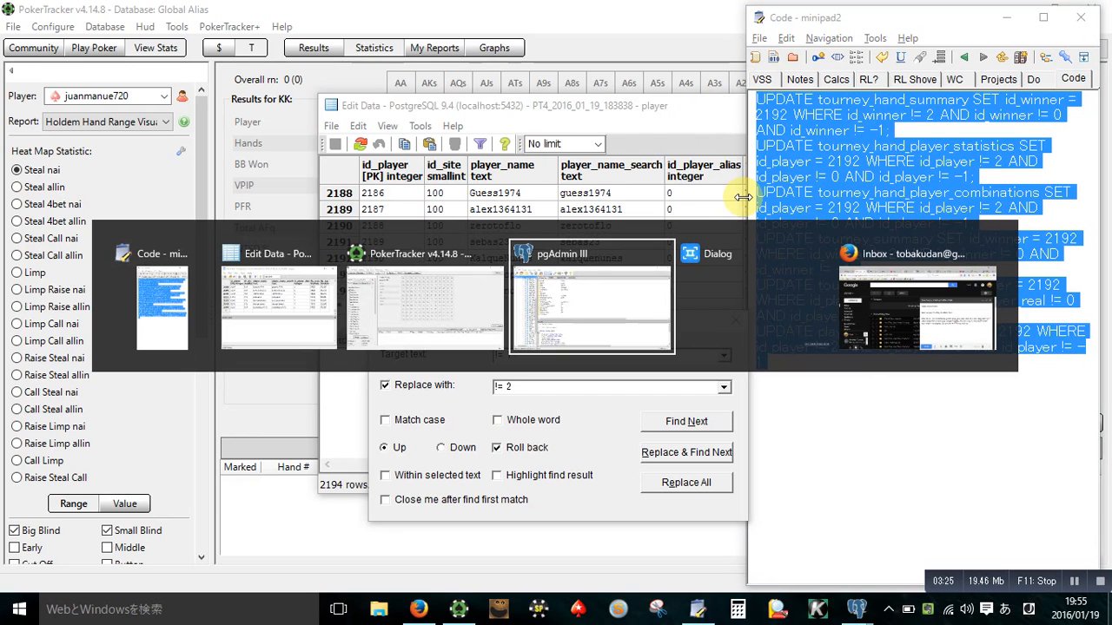
pyautogui.click(314, 304)
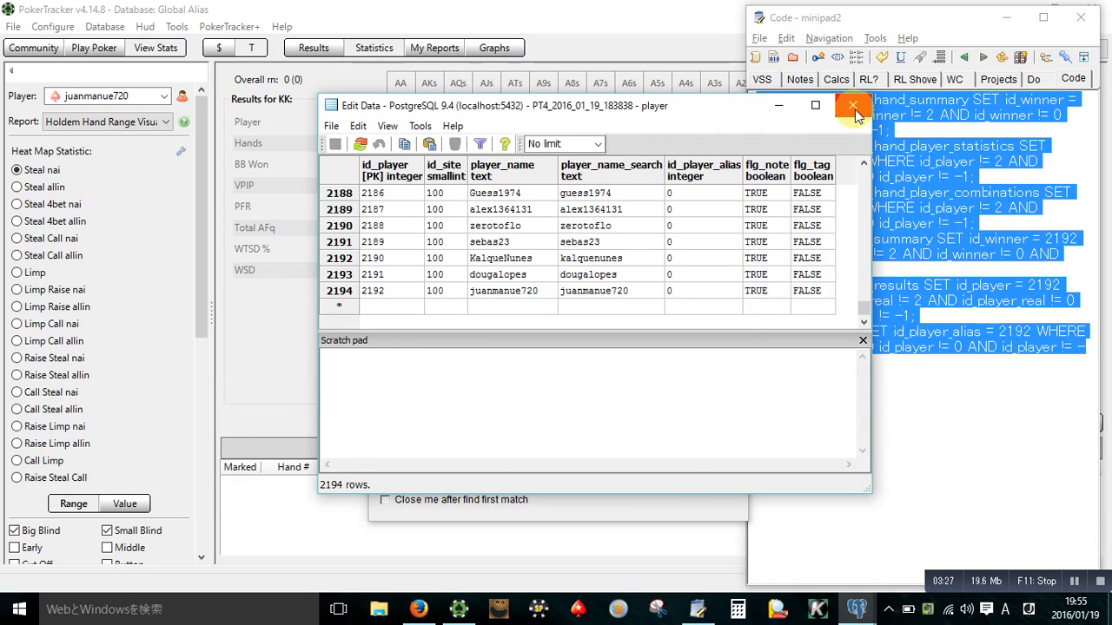
pyautogui.click(852, 105)
pyautogui.hotkey('alt', 'Tab')
pyautogui.click(469, 300)
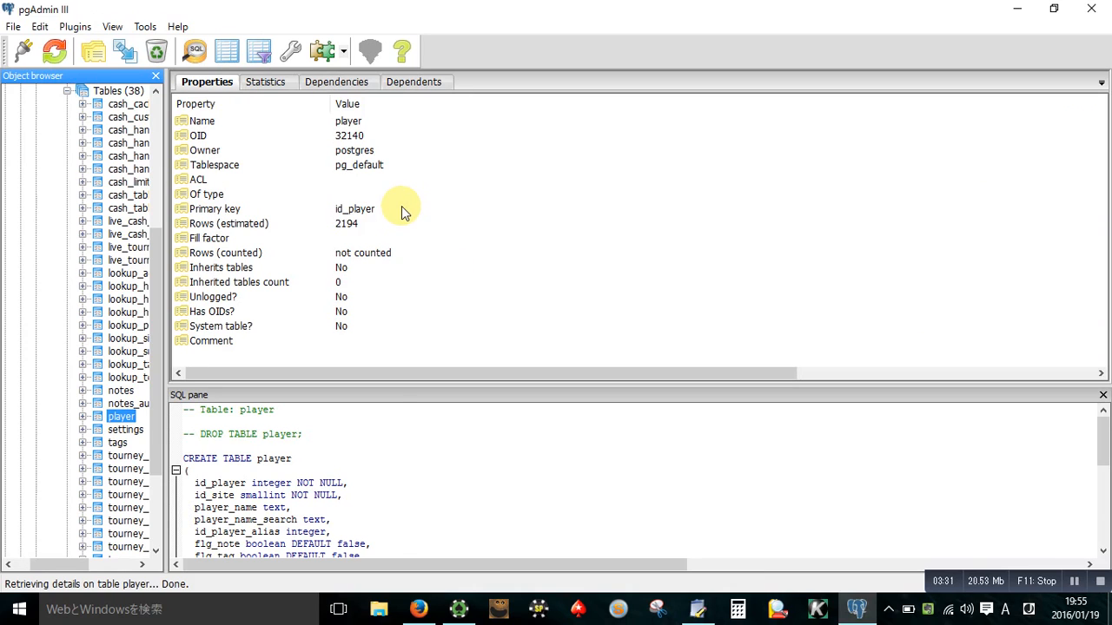
# Step: Paste the copied UPDATE statements into a new SQL query on the PT4_2016_01_19_183838 database and execute them
pyautogui.click(199, 54)
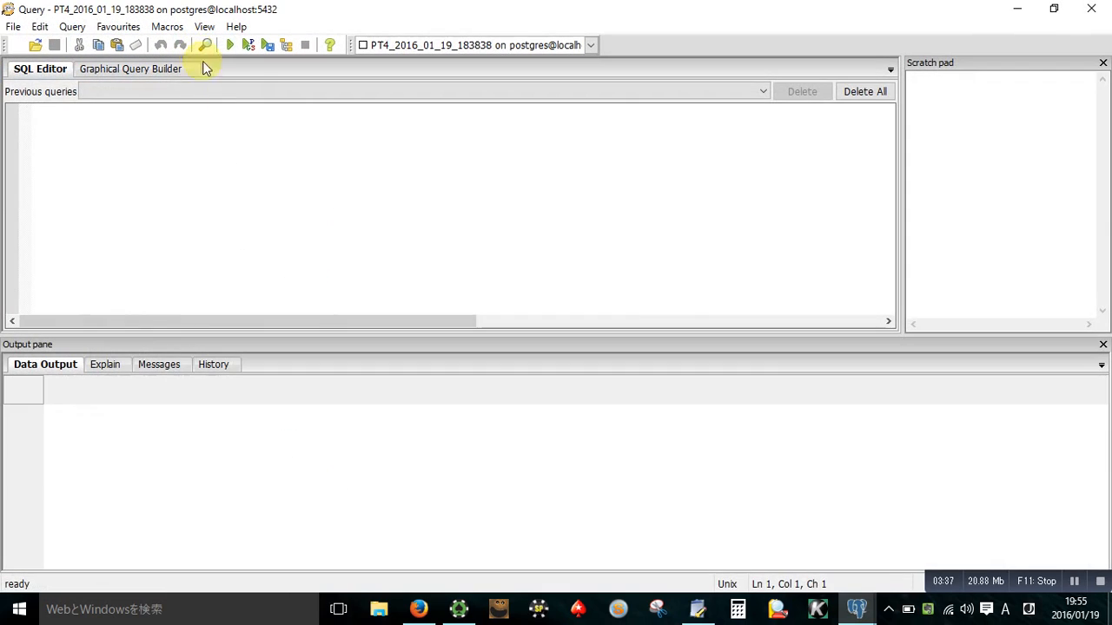
pyautogui.rightClick(317, 162)
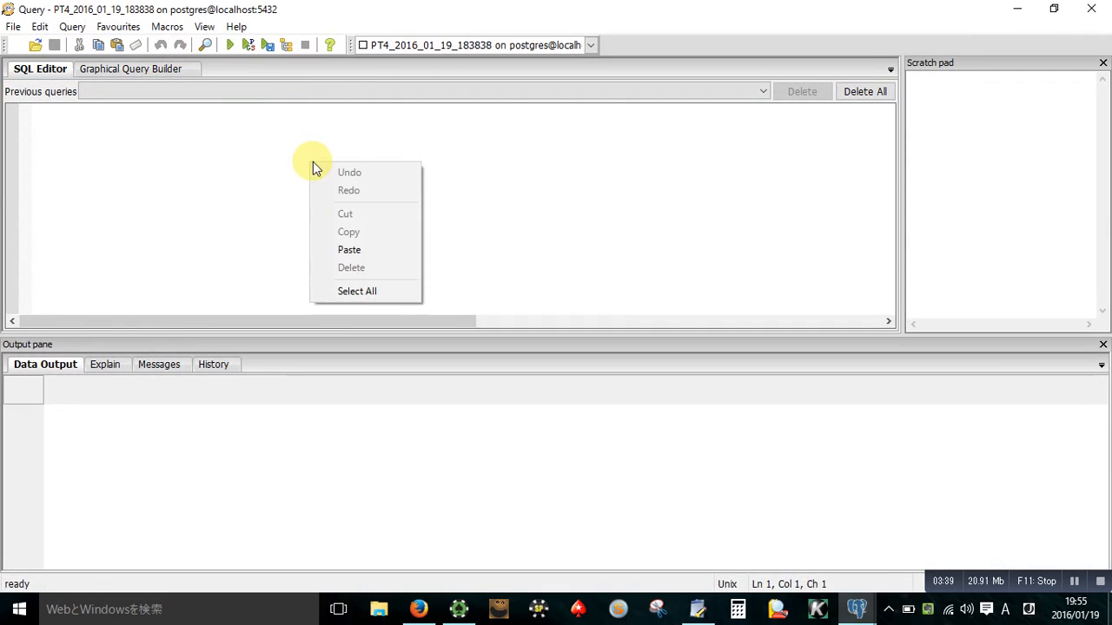
pyautogui.click(348, 249)
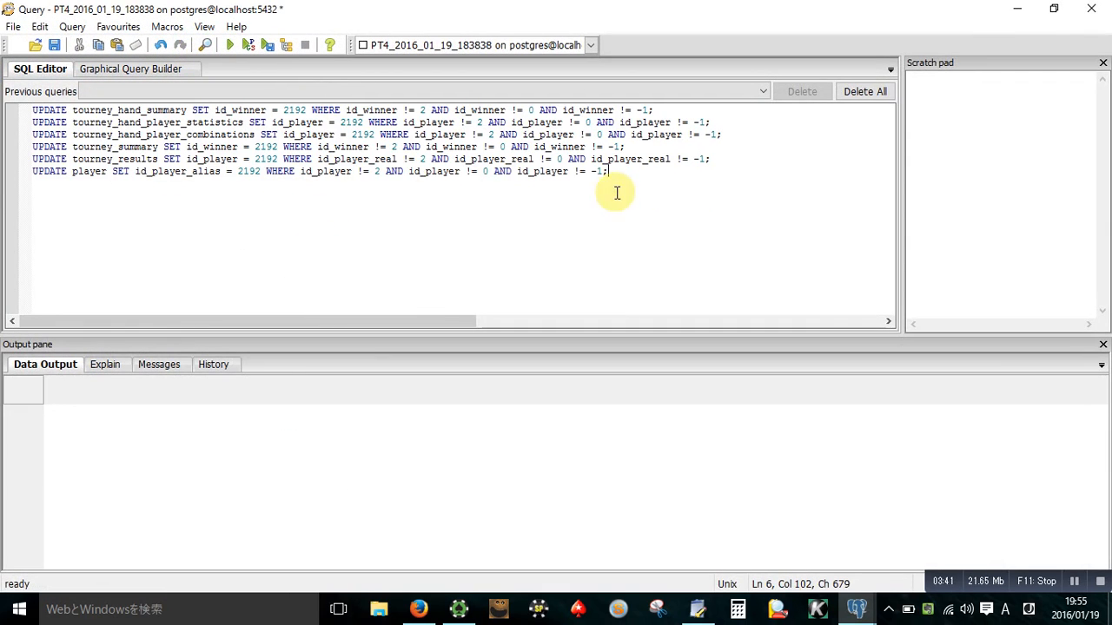
pyautogui.click(232, 50)
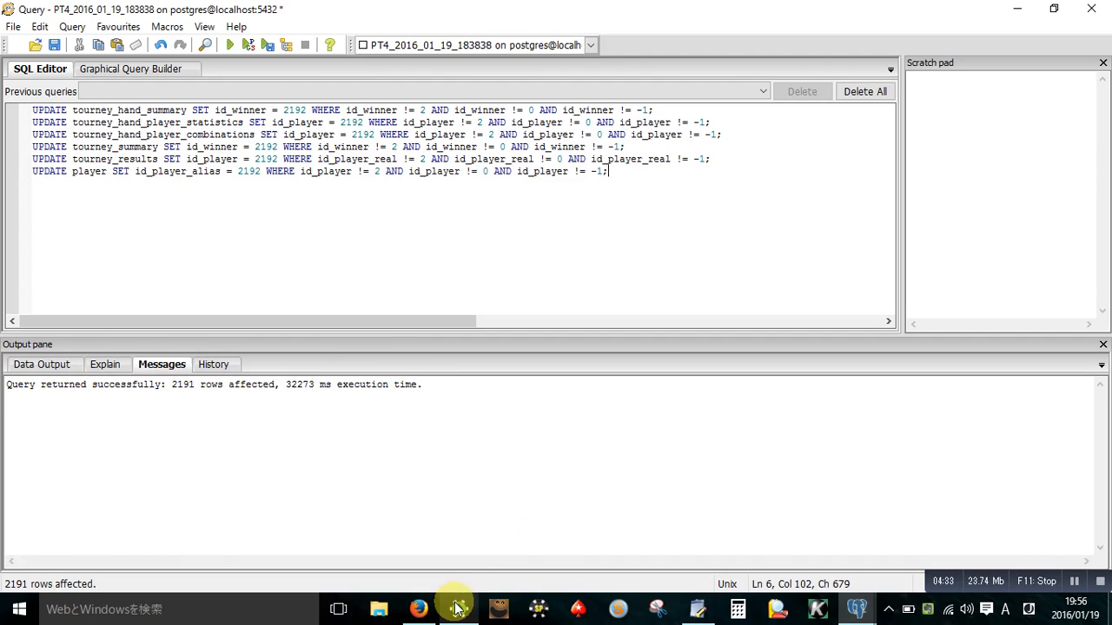
# Step: Switch to PokerTracker, reselect the current player so the alias is applied, and load the Steal nai heat map
pyautogui.moveTo(458, 608)
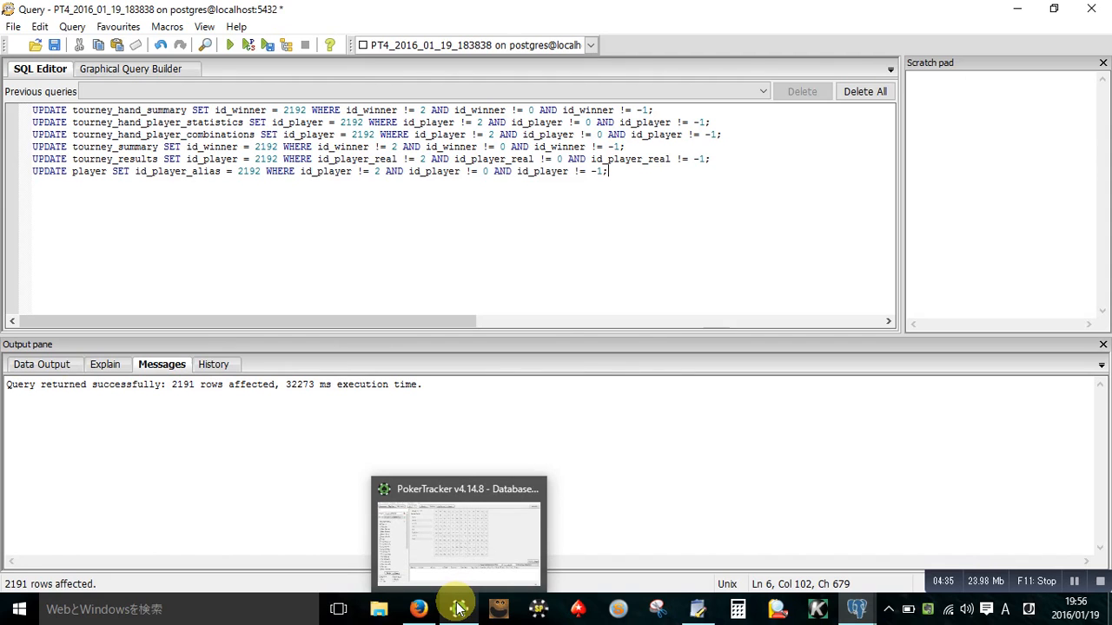
pyautogui.click(459, 608)
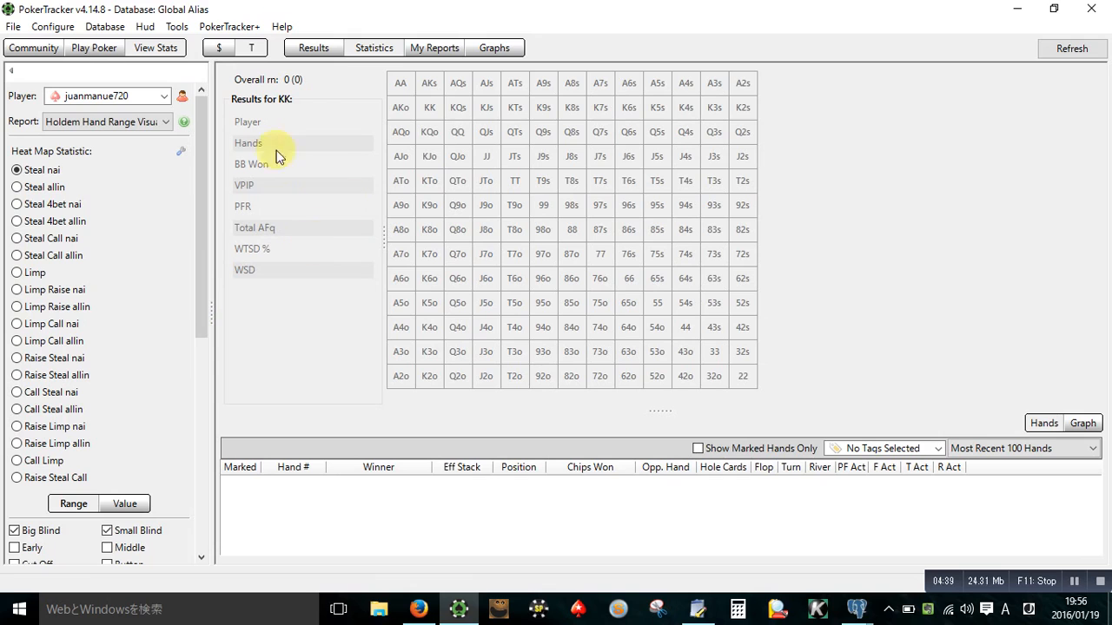
pyautogui.click(164, 96)
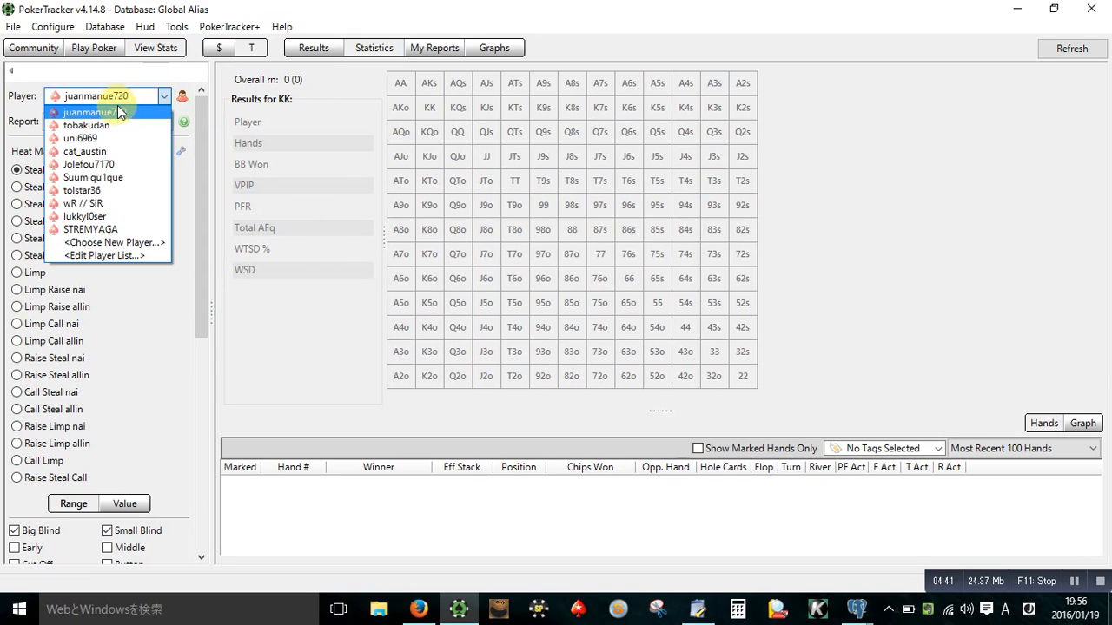
pyautogui.click(116, 111)
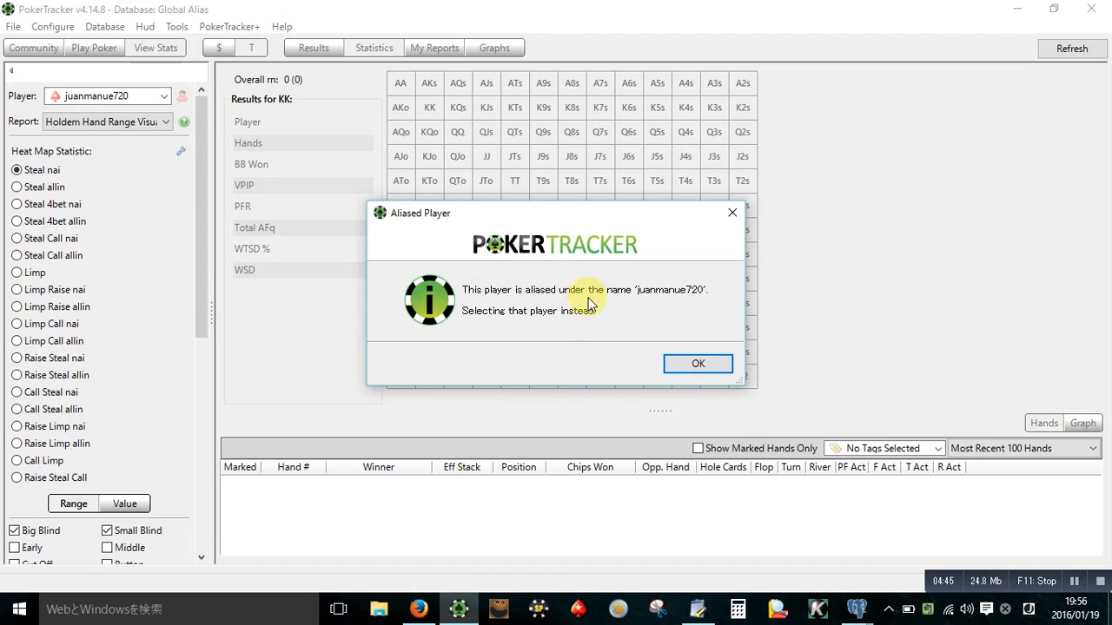
pyautogui.click(696, 365)
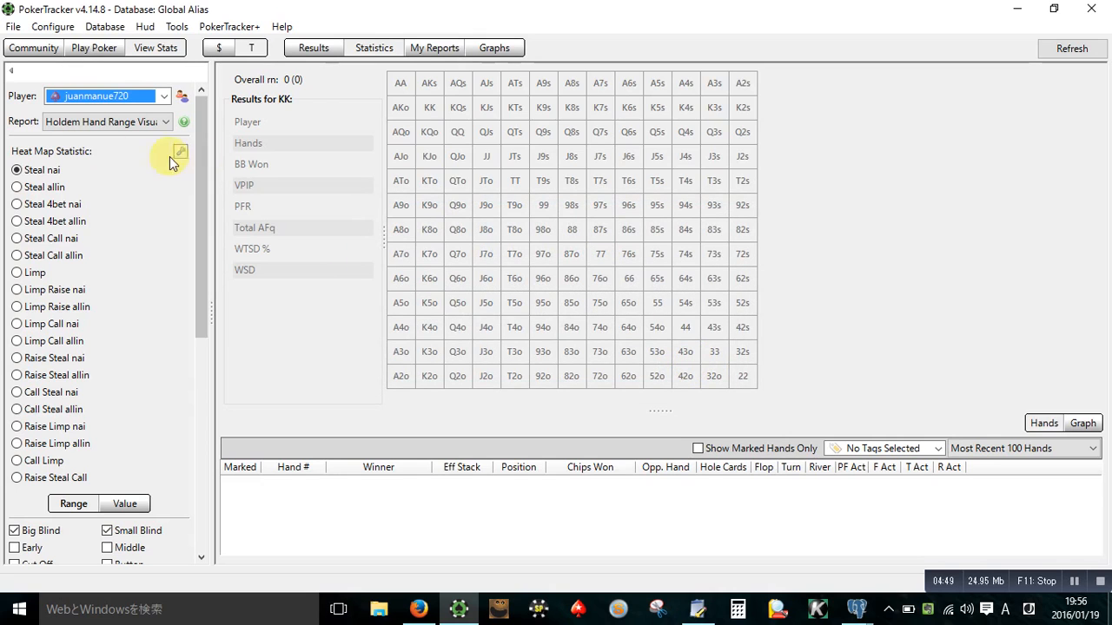
pyautogui.click(27, 184)
pyautogui.click(26, 172)
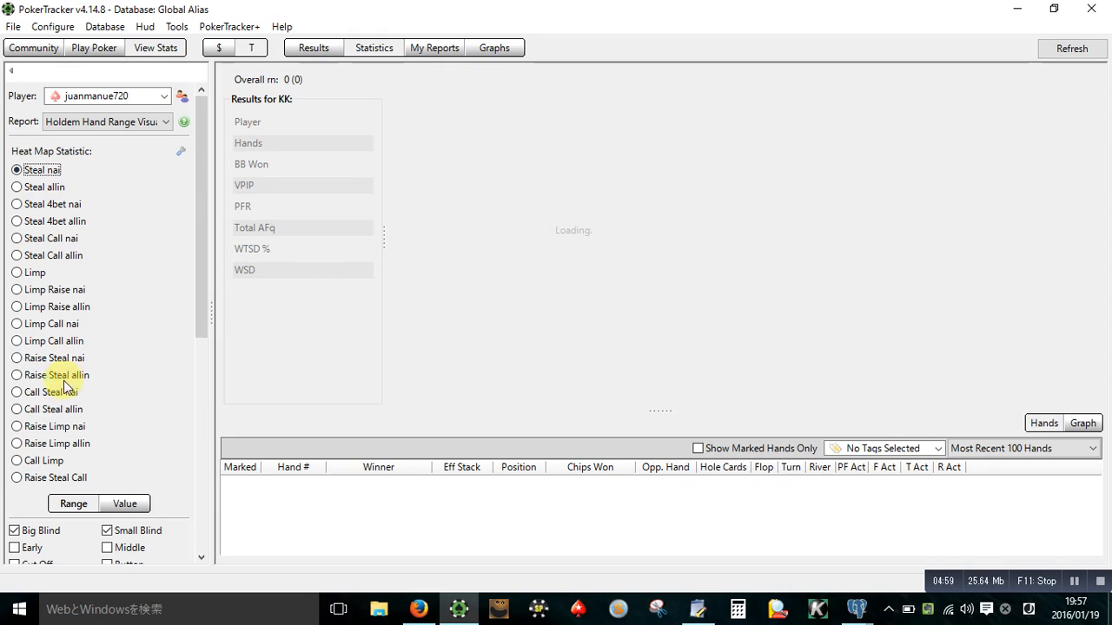
# Step: Examine the heat map's quick stats configuration without changing it, and look over the report's filter settings
pyautogui.click(180, 152)
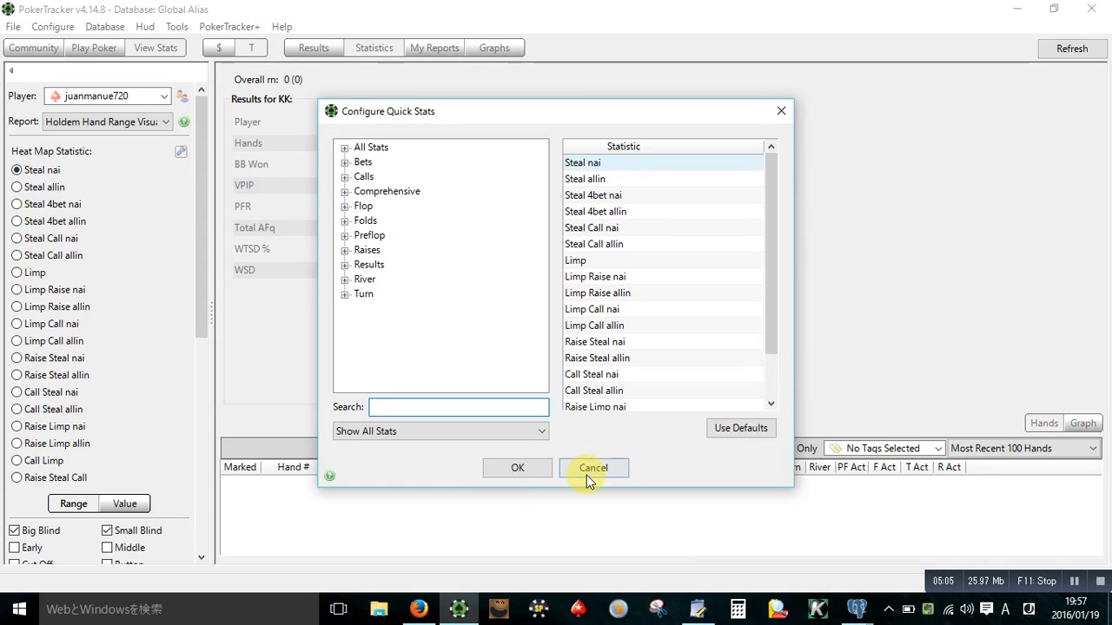
pyautogui.click(593, 469)
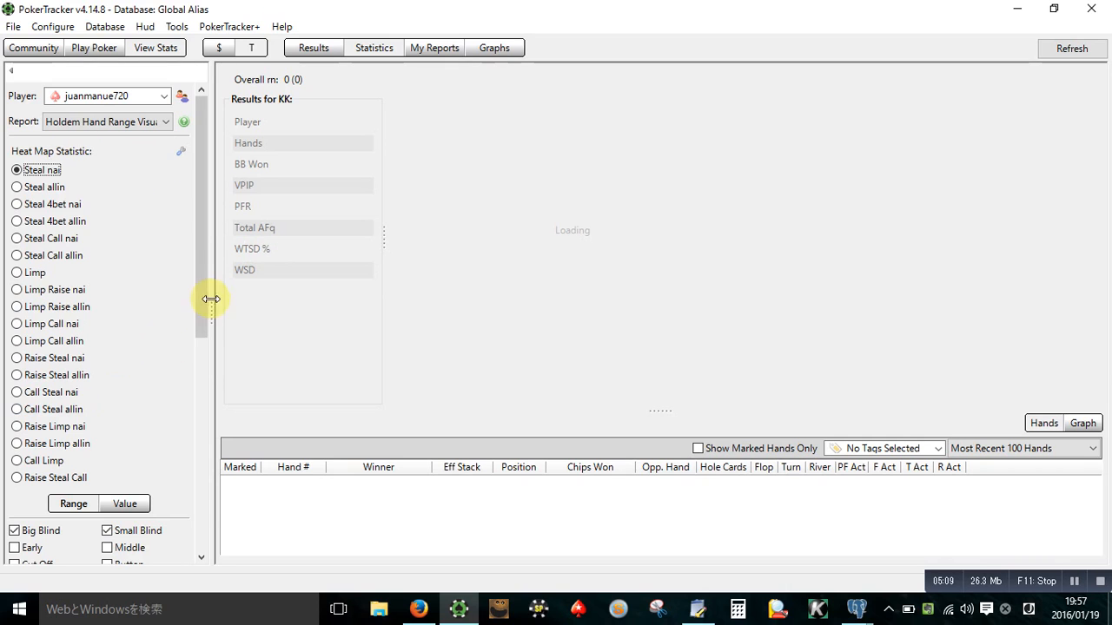
pyautogui.moveTo(209, 293); pyautogui.dragTo(210, 462)
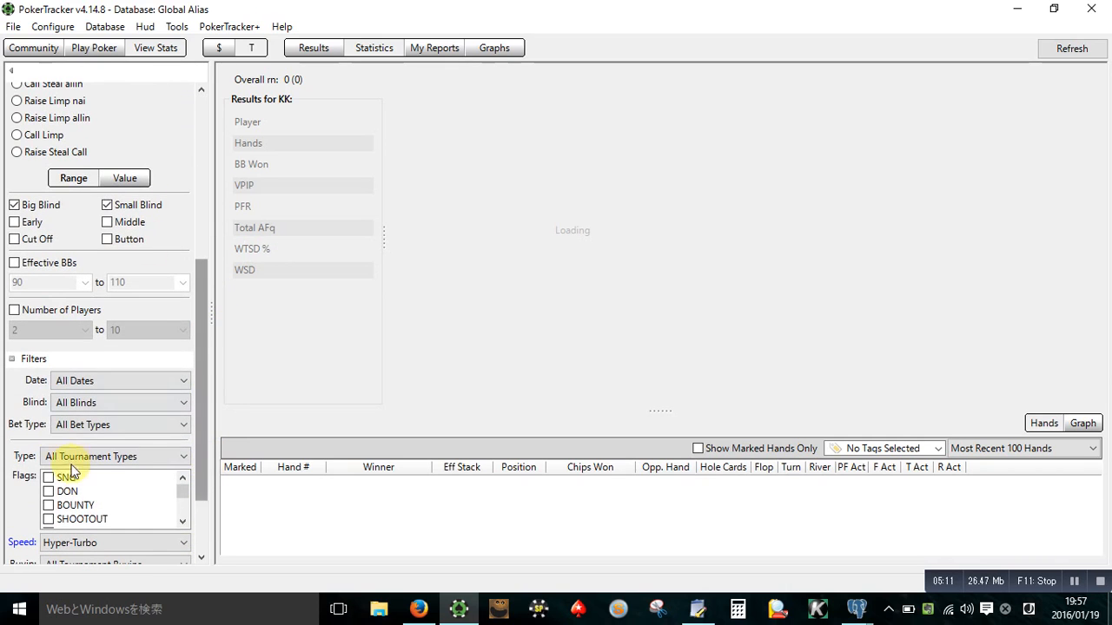
pyautogui.moveTo(203, 294); pyautogui.dragTo(202, 129)
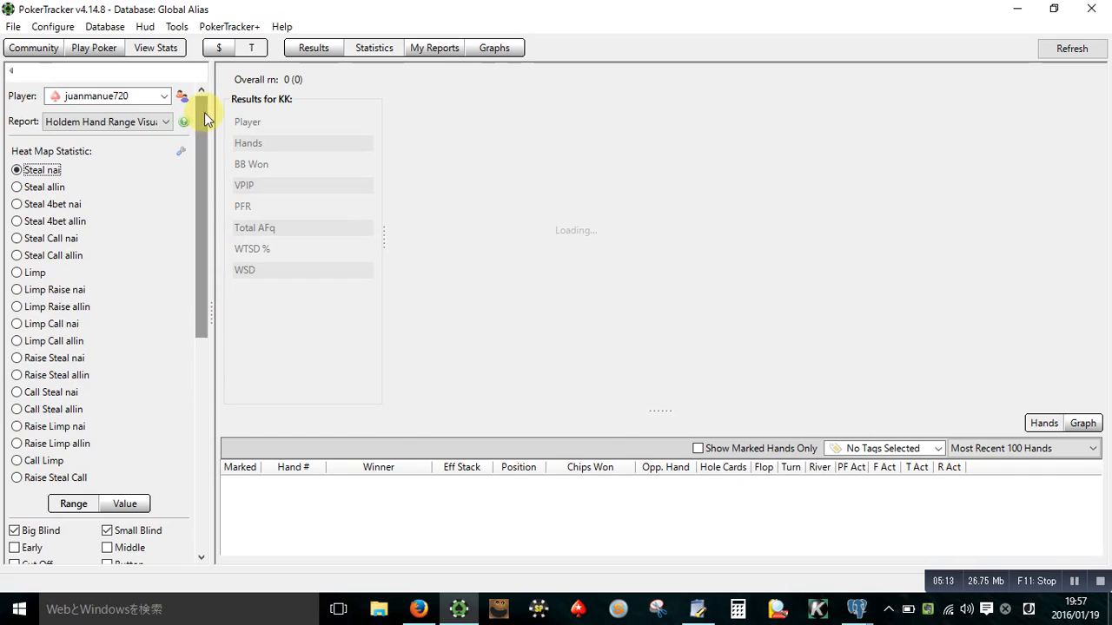